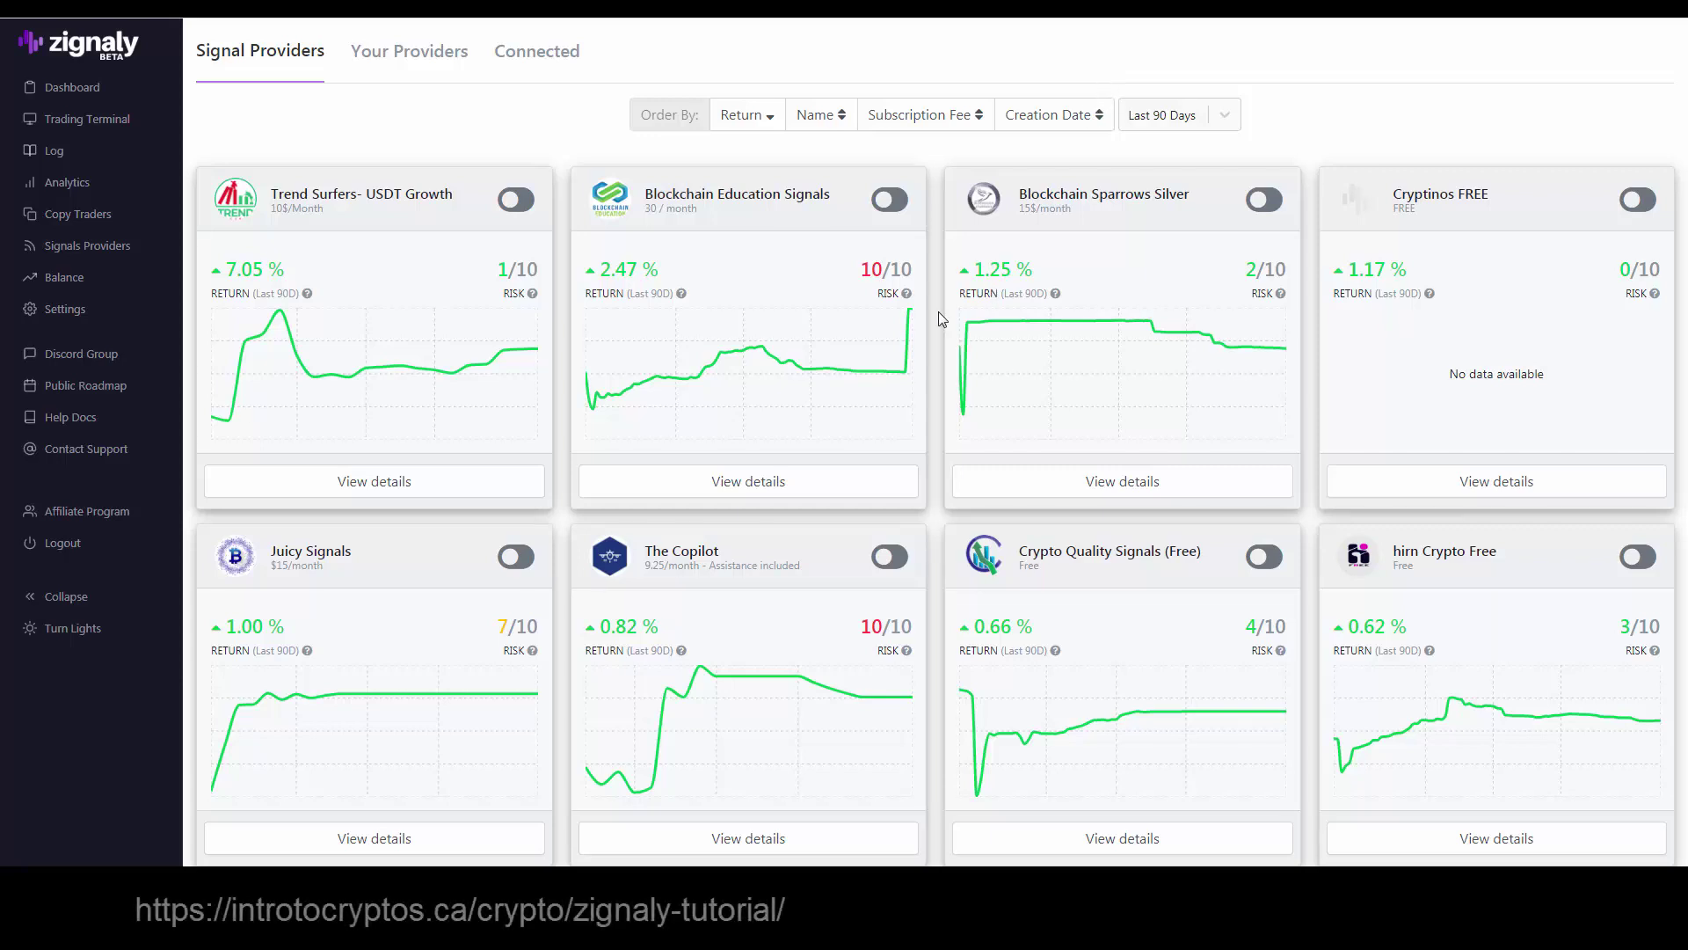
Step: Open the Stats tab of the Bull Market Watch Diversified Binance HIGHCAP provider in Zignaly
{"action": "scroll", "coordinate": [937, 311], "scroll_direction": "down", "scroll_amount": 4}
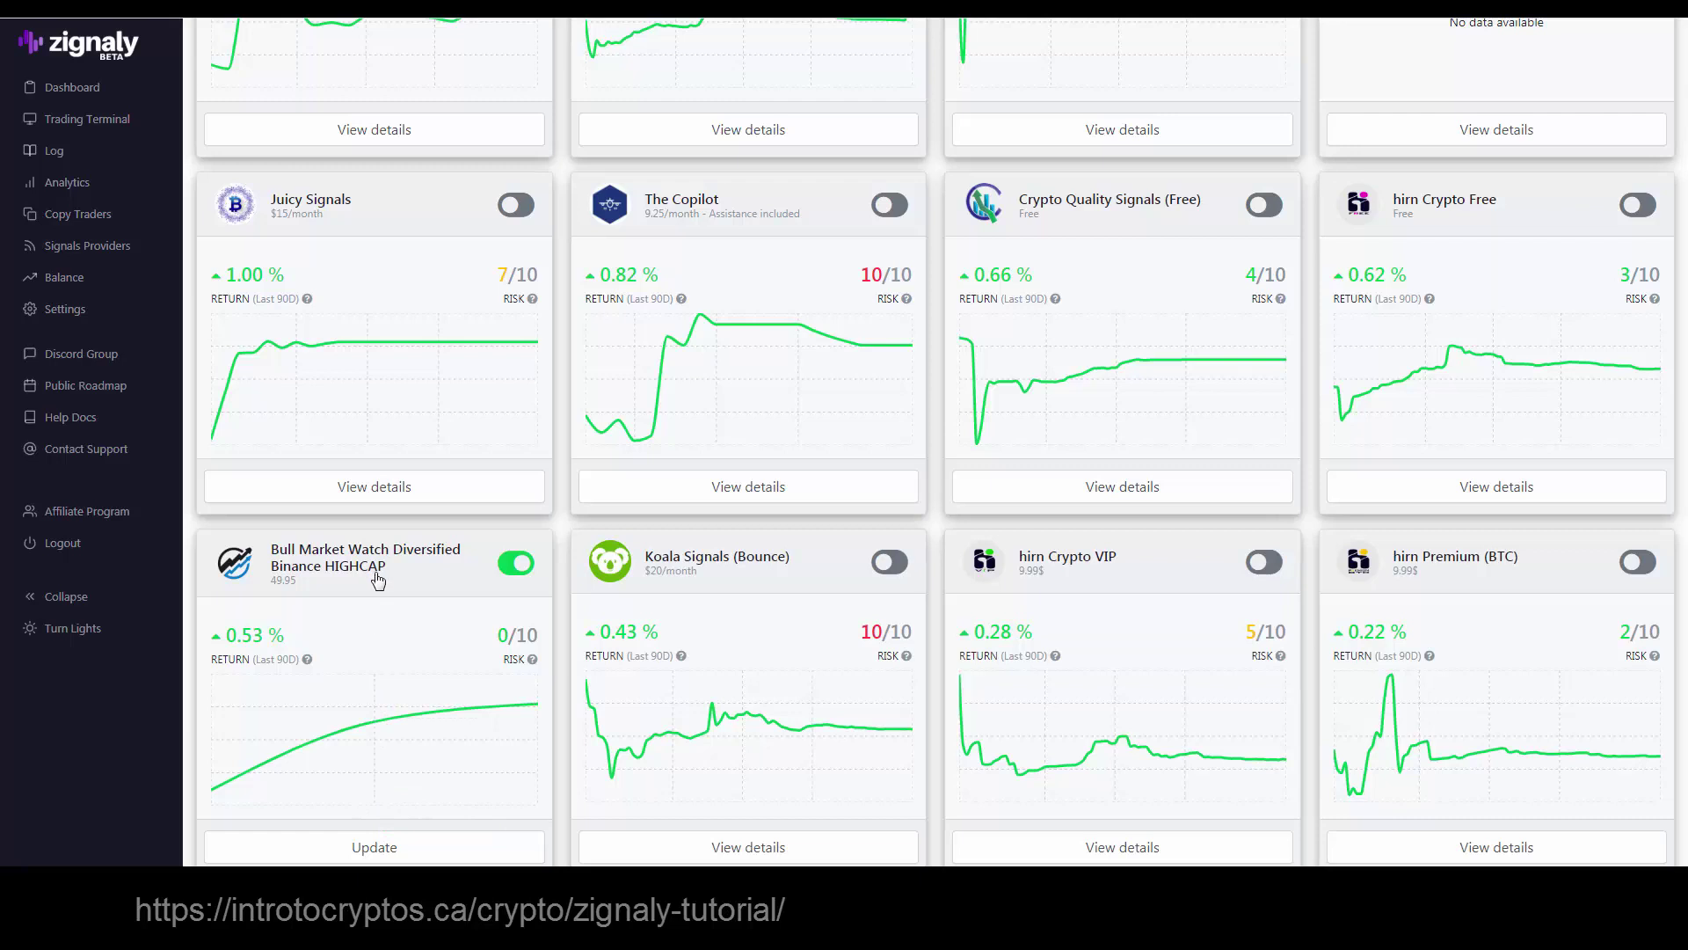
{"action": "left_click", "coordinate": [378, 576]}
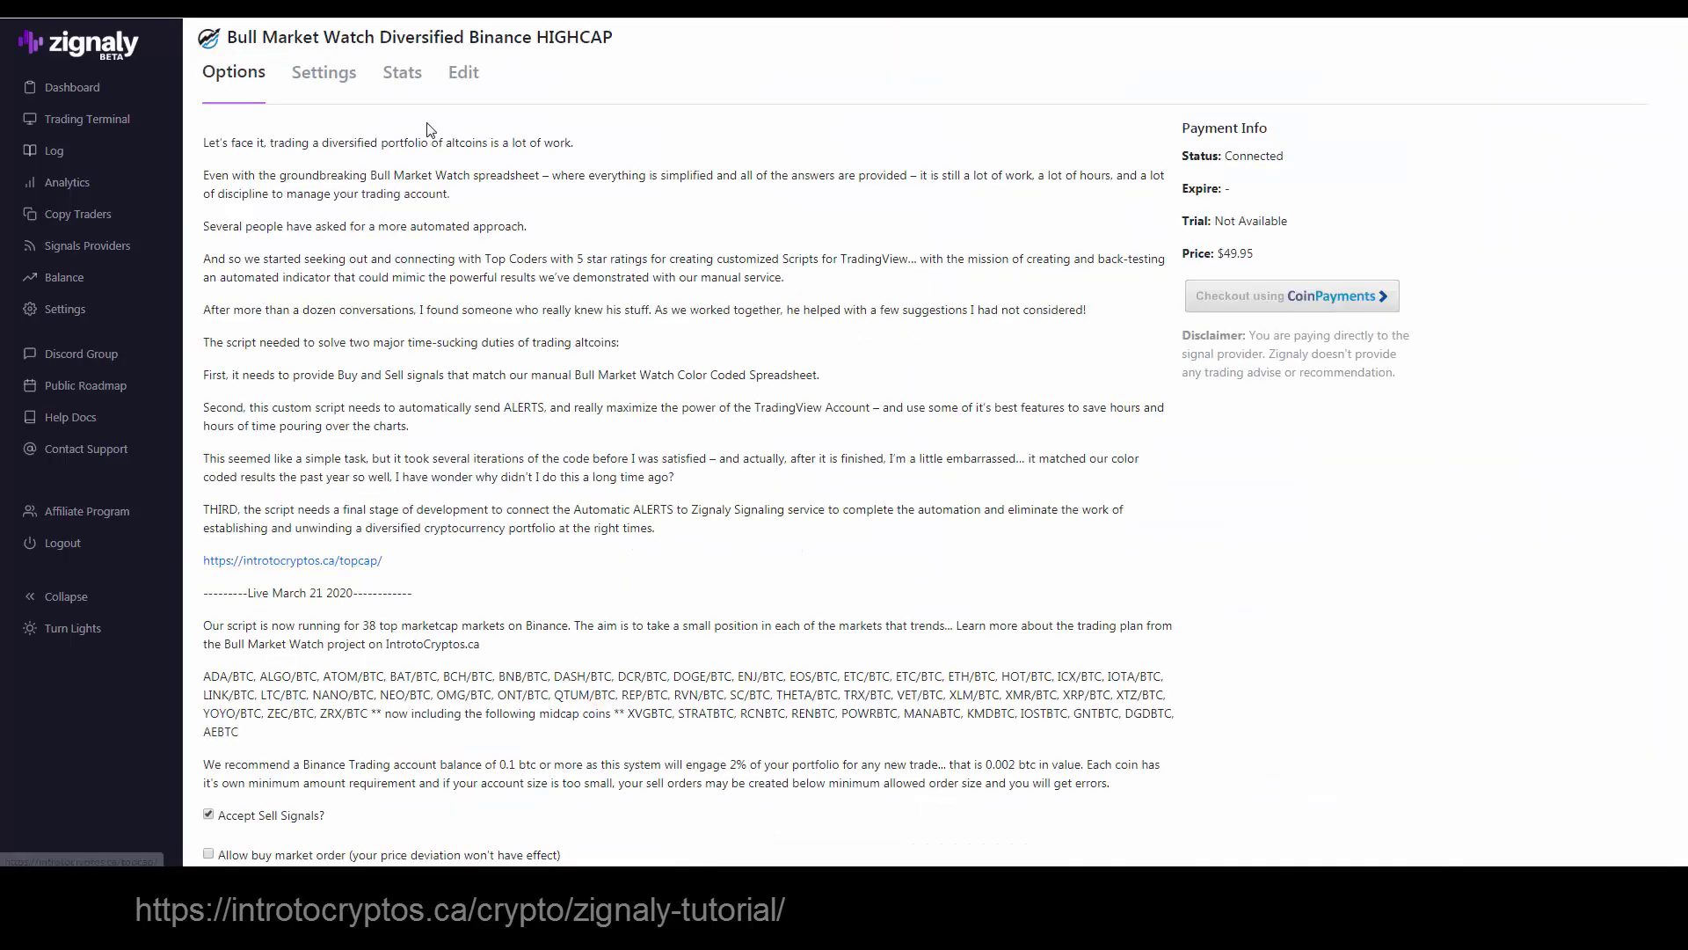
{"action": "left_click", "coordinate": [405, 73]}
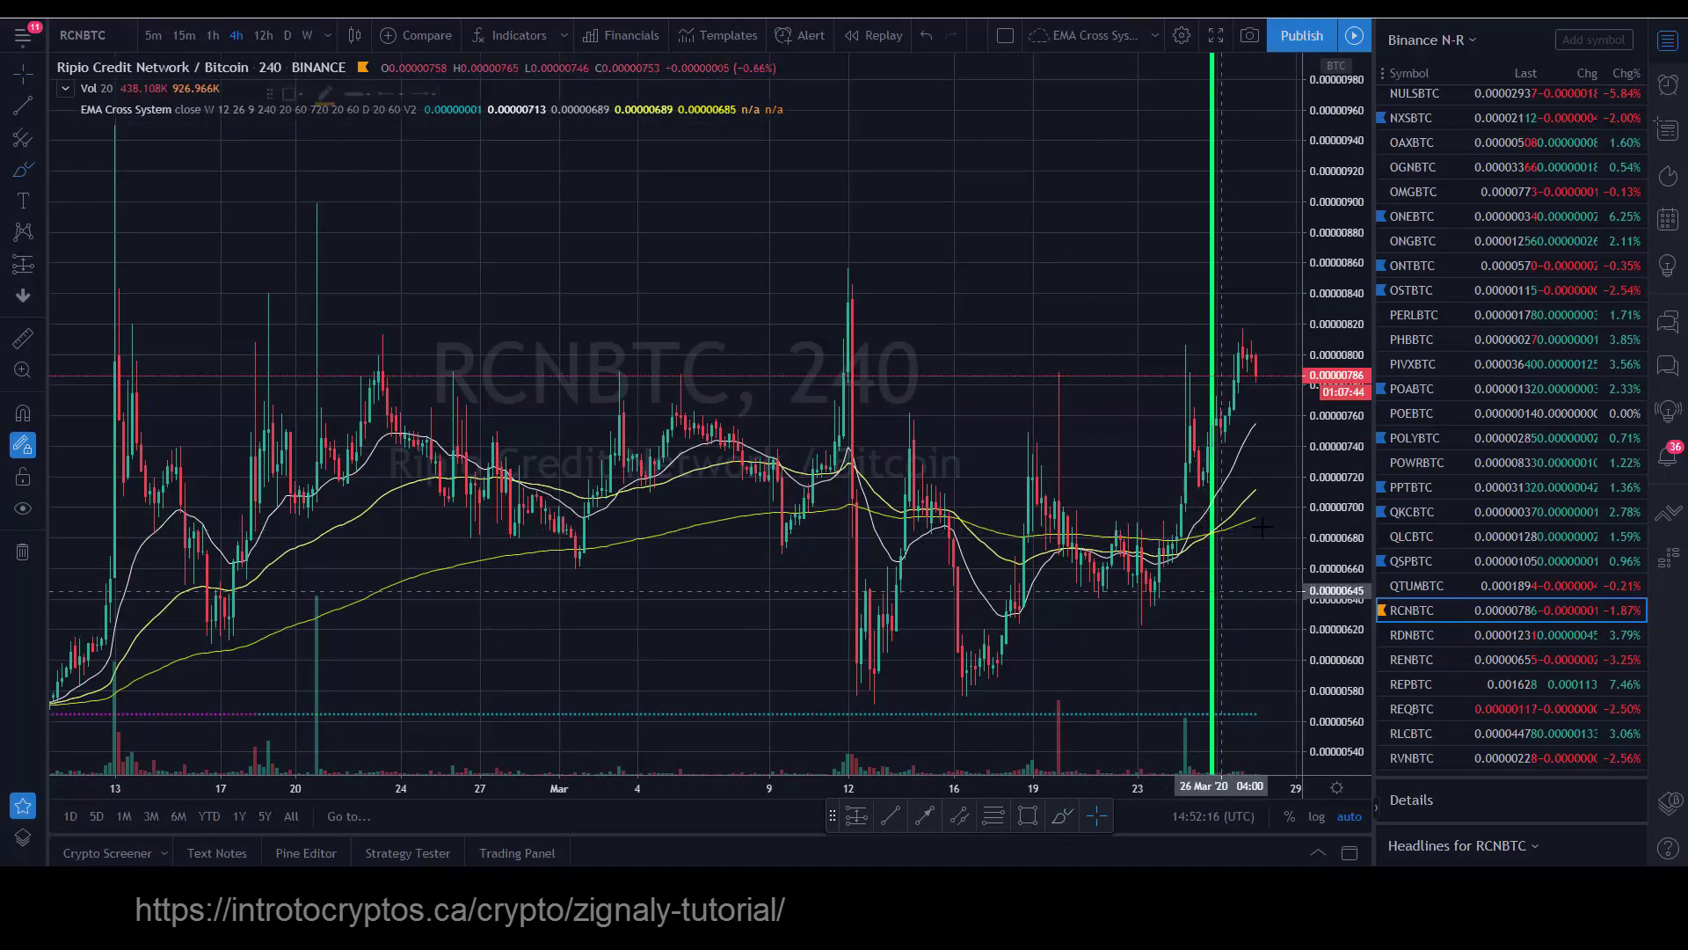
Step: Circle the RCNBTC moving-average crossover and the price area beside it, then erase both
{"action": "mouse_move", "coordinate": [1220, 521]}
{"action": "left_mouse_down"}
{"action": "mouse_move", "coordinate": [1188, 536]}
{"action": "mouse_move", "coordinate": [1222, 526]}
{"action": "left_mouse_up"}
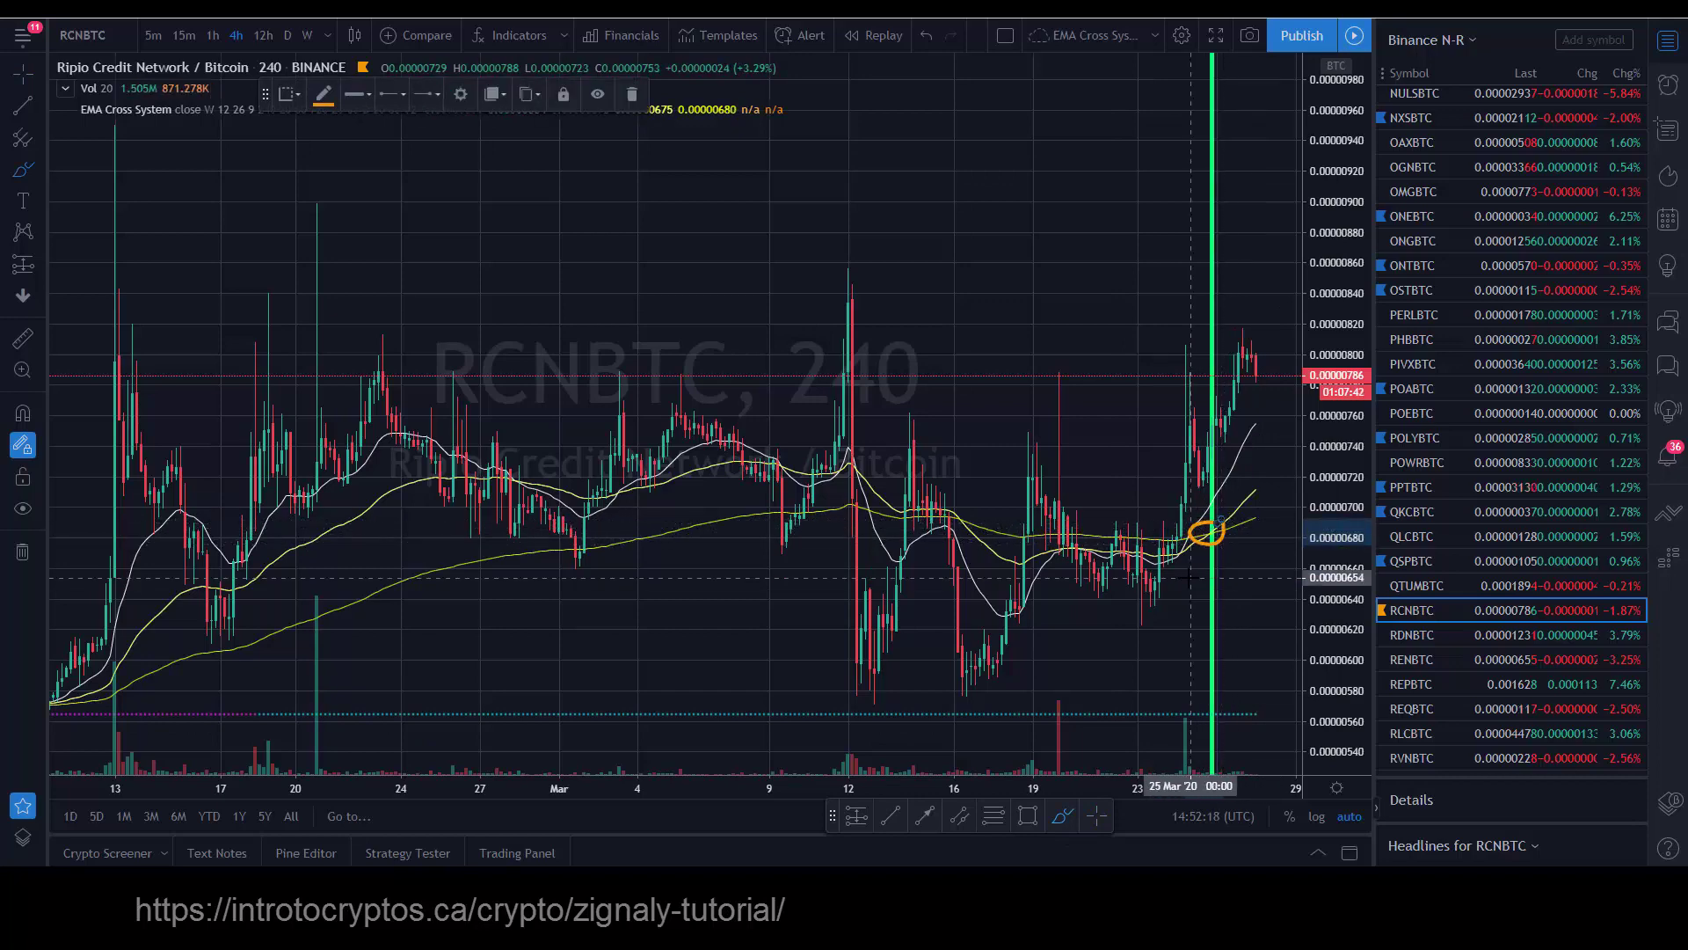
{"action": "scroll", "coordinate": [1189, 577], "scroll_direction": "down", "scroll_amount": 5}
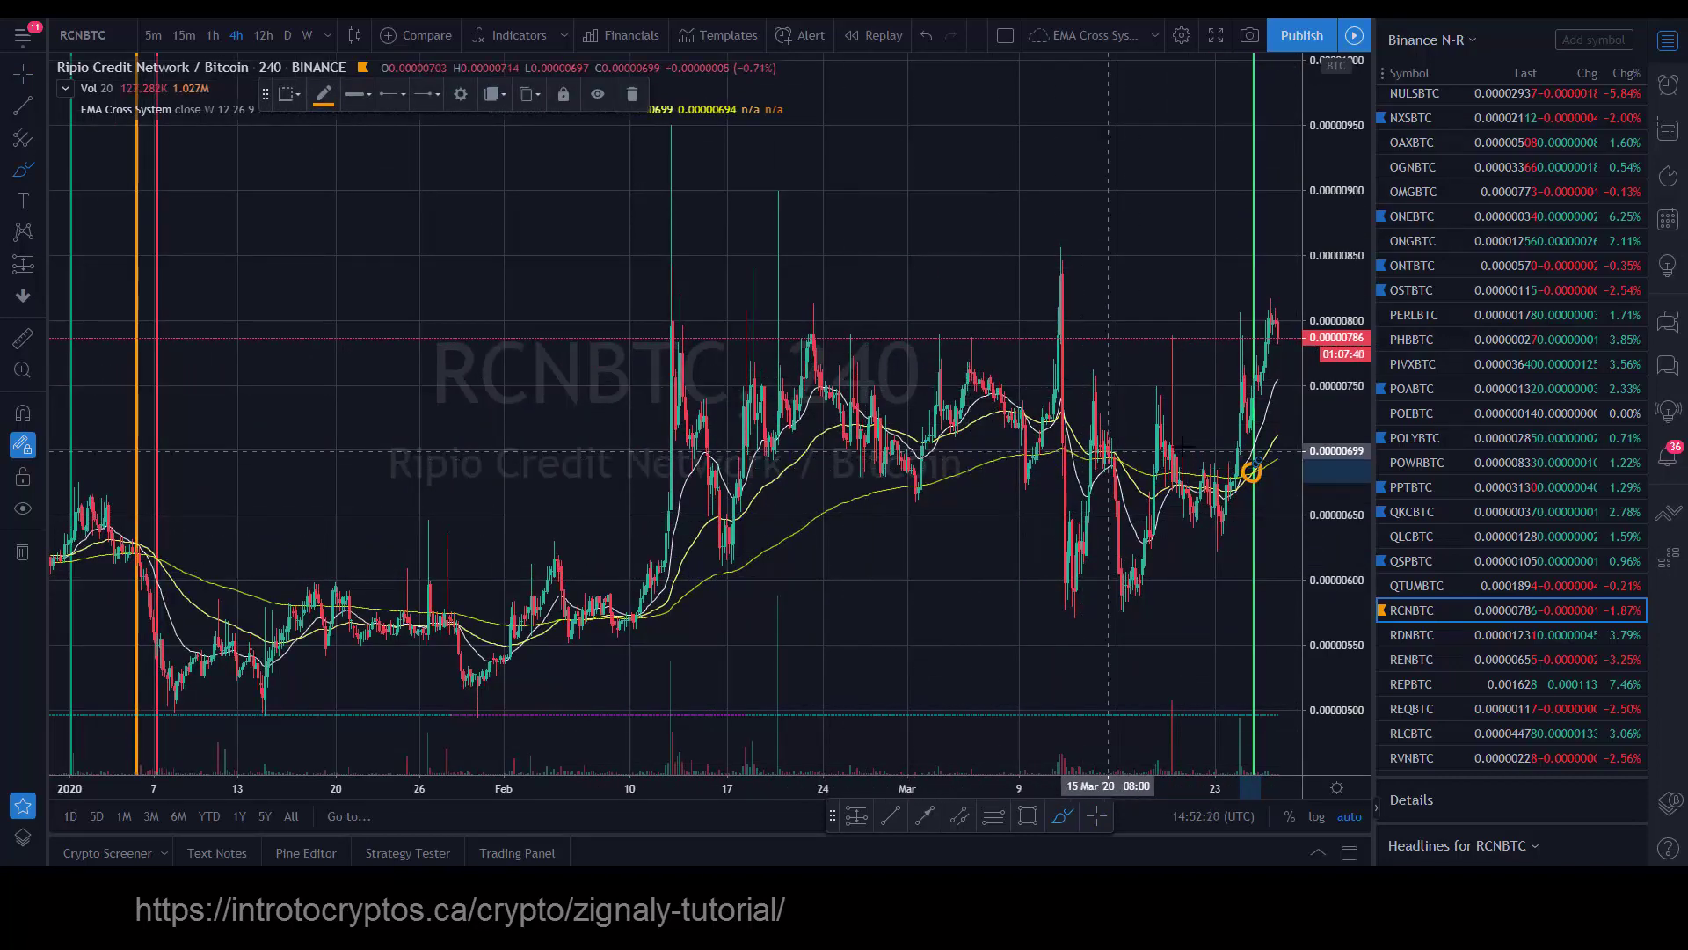
{"action": "scroll", "coordinate": [1227, 435], "scroll_direction": "up", "scroll_amount": 5}
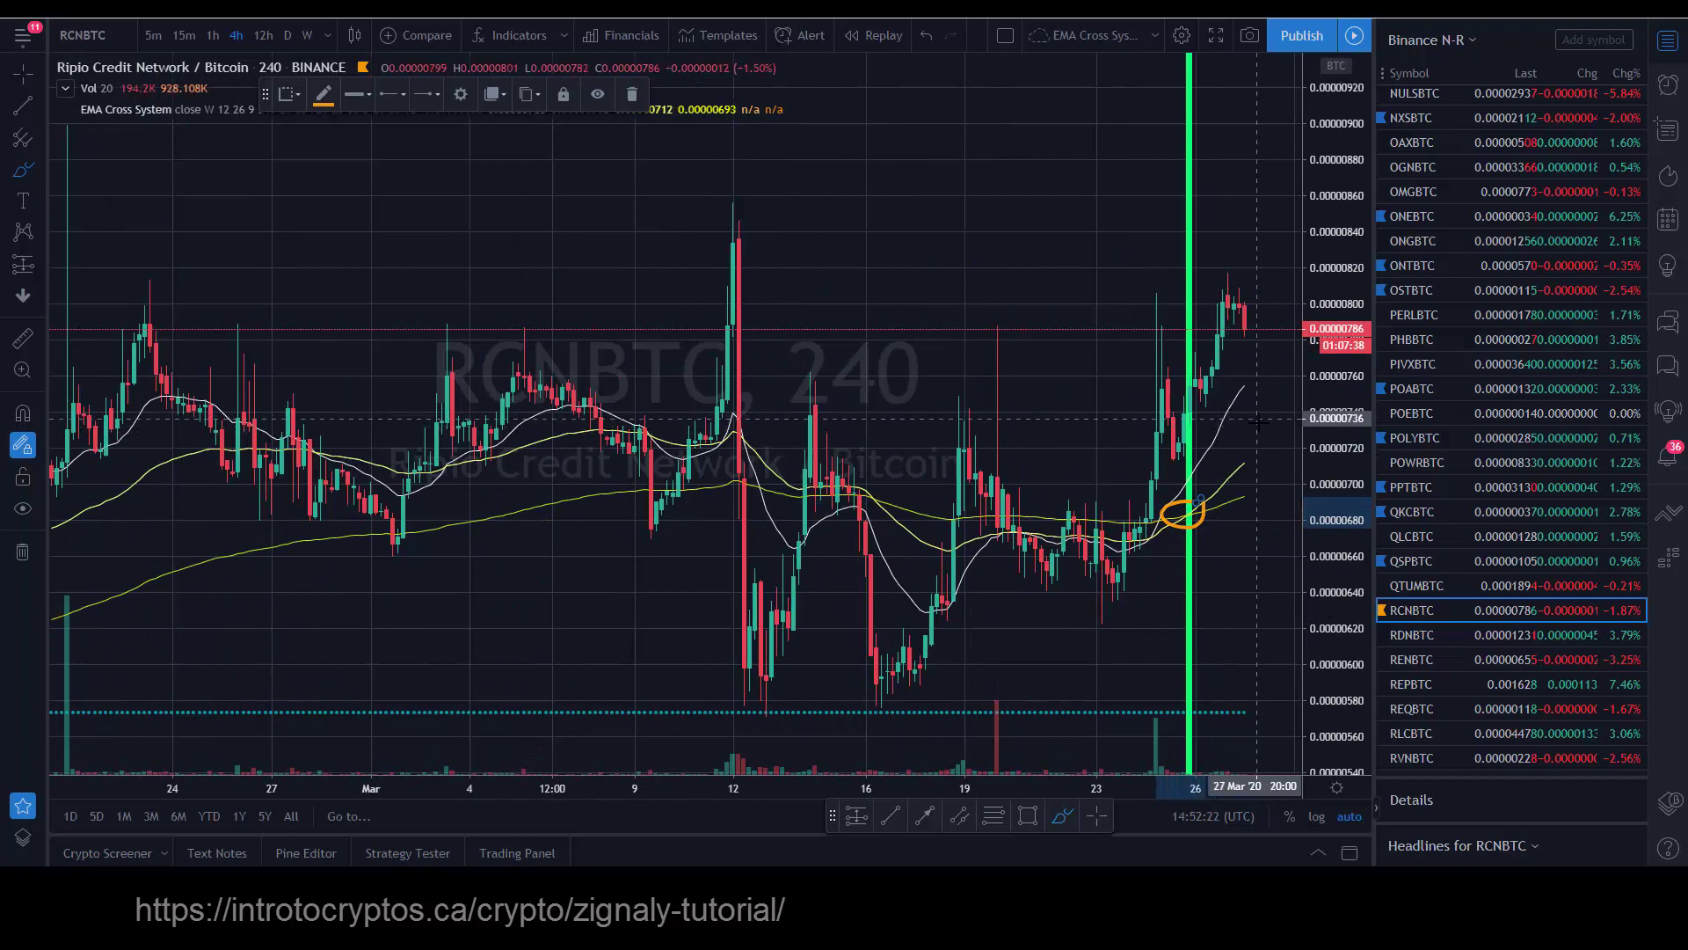
{"action": "mouse_move", "coordinate": [1259, 424]}
{"action": "left_mouse_down"}
{"action": "mouse_move", "coordinate": [1233, 454]}
{"action": "mouse_move", "coordinate": [1266, 426]}
{"action": "left_mouse_up"}
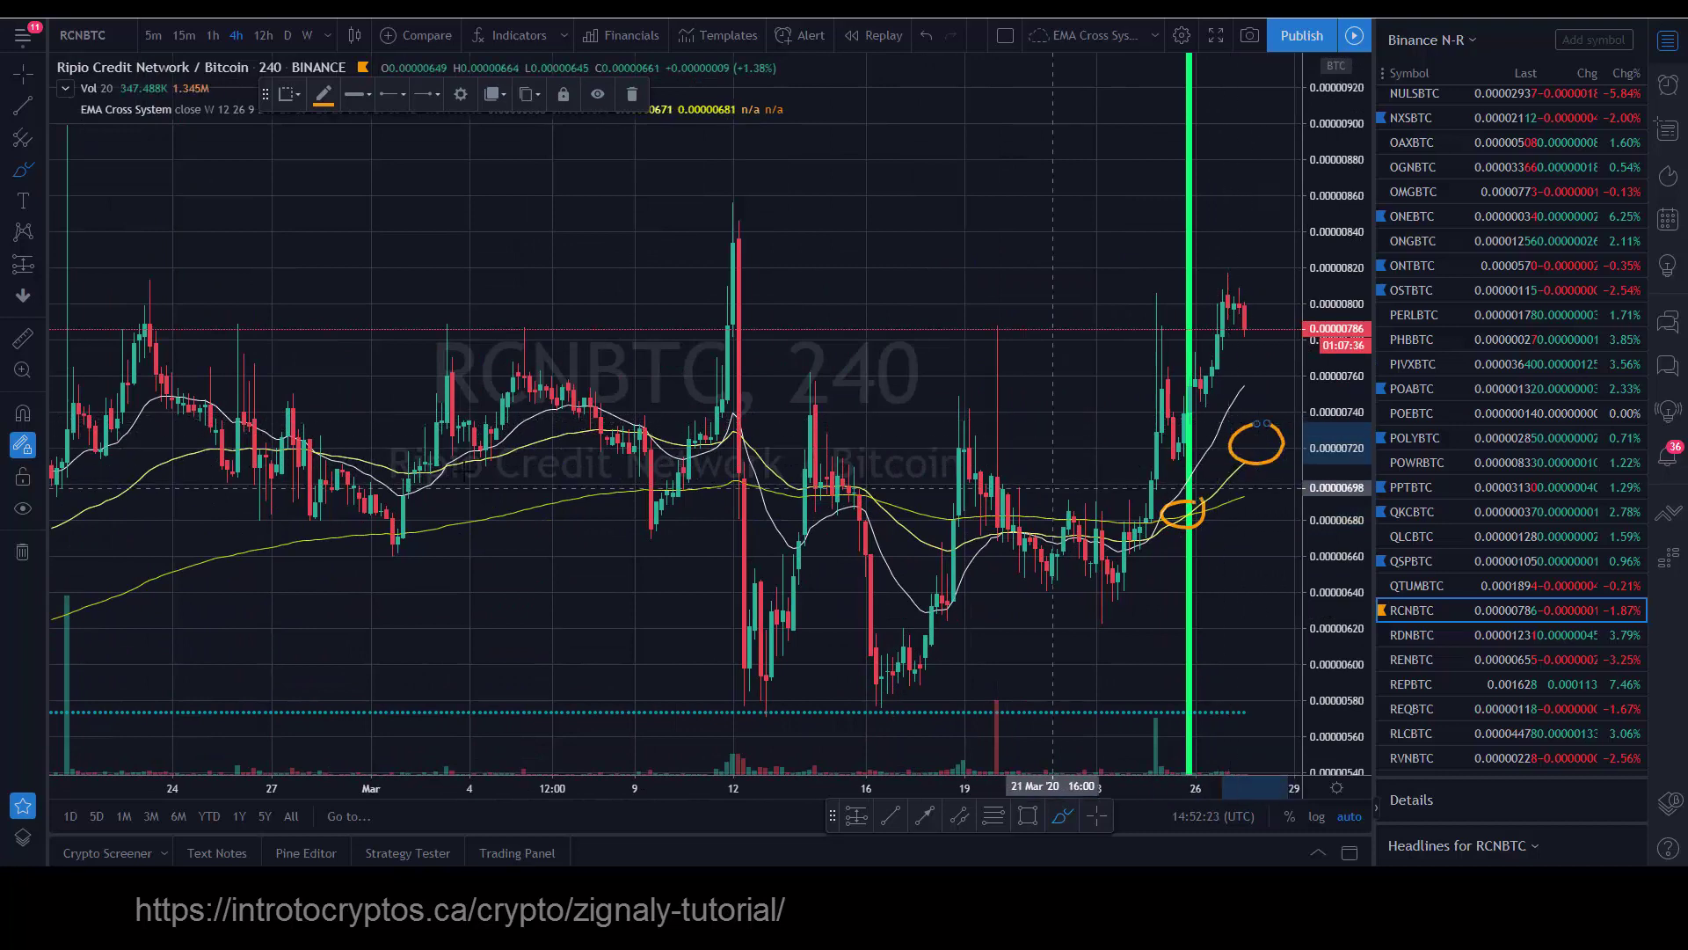
{"action": "left_click", "coordinate": [23, 551]}
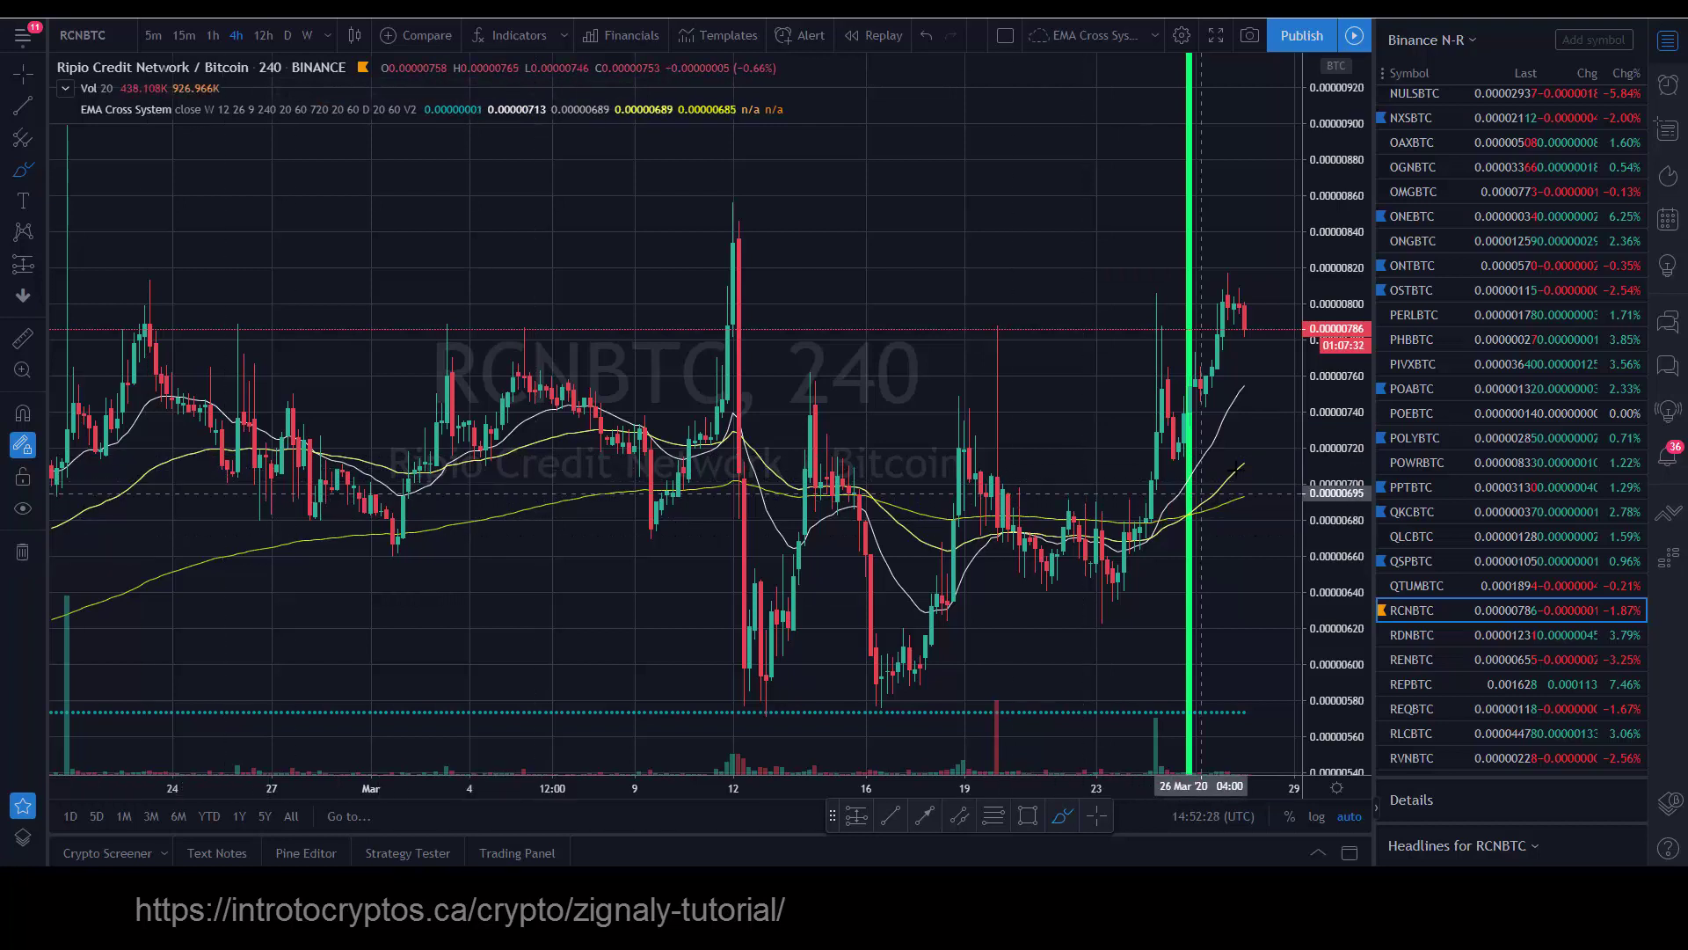
Step: Draw a horizontal level across the recent RCNBTC candles, then remove it
{"action": "left_click_drag", "start_coordinate": [1257, 448], "coordinate": [1135, 448]}
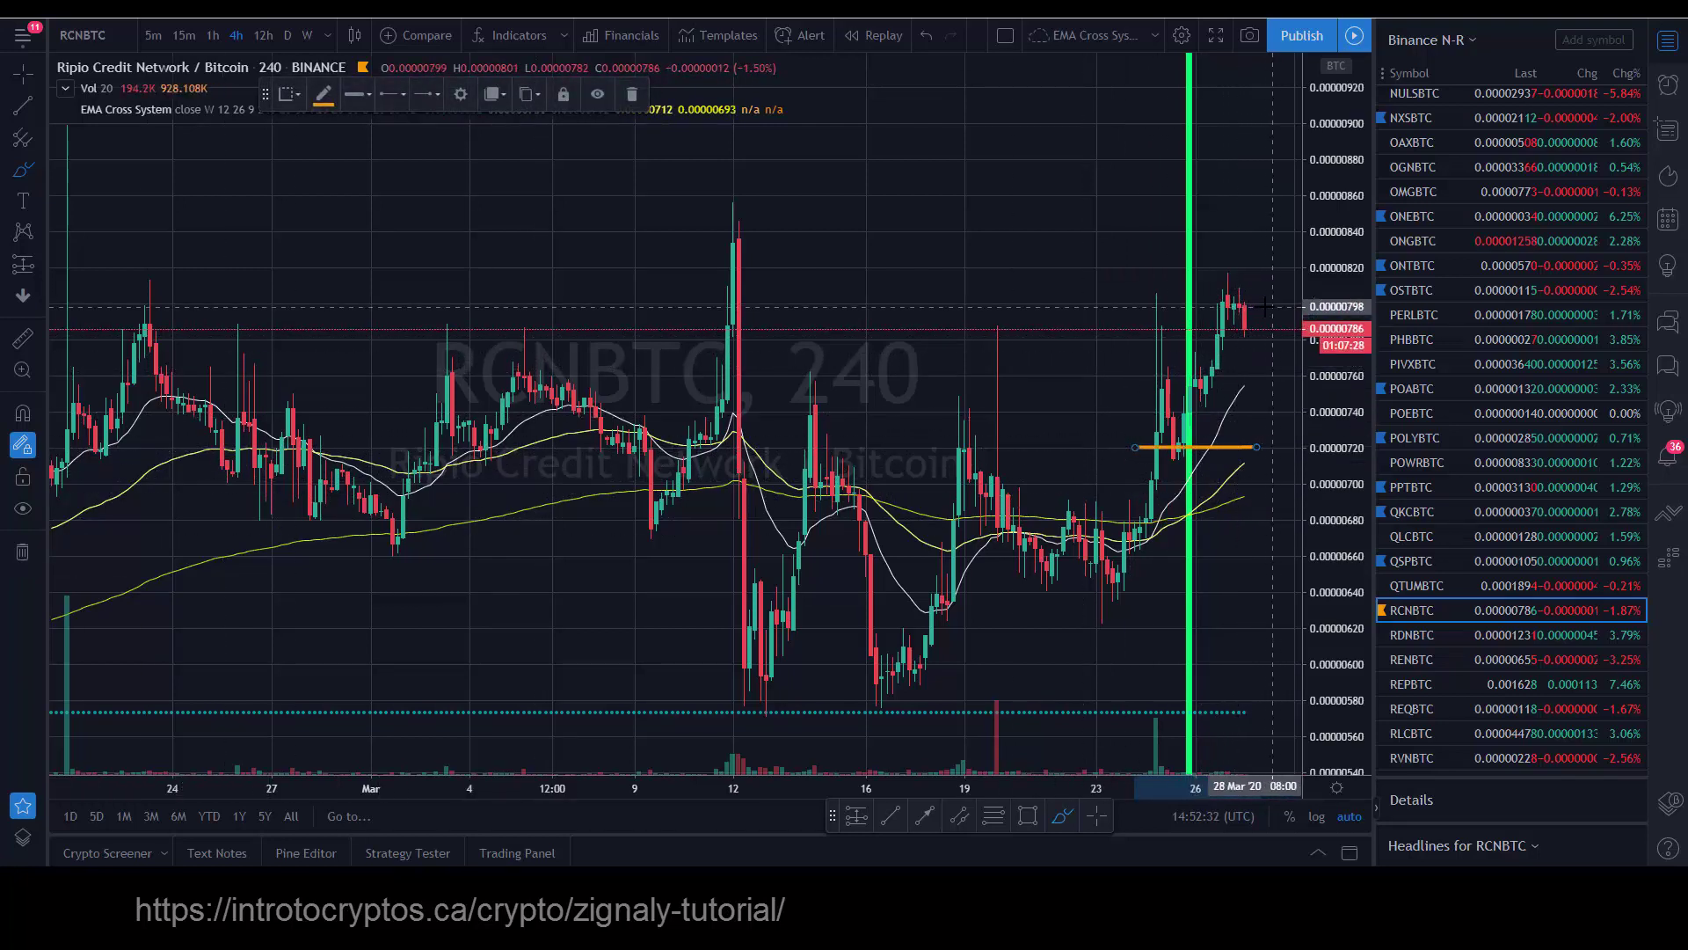
{"action": "left_click", "coordinate": [22, 555]}
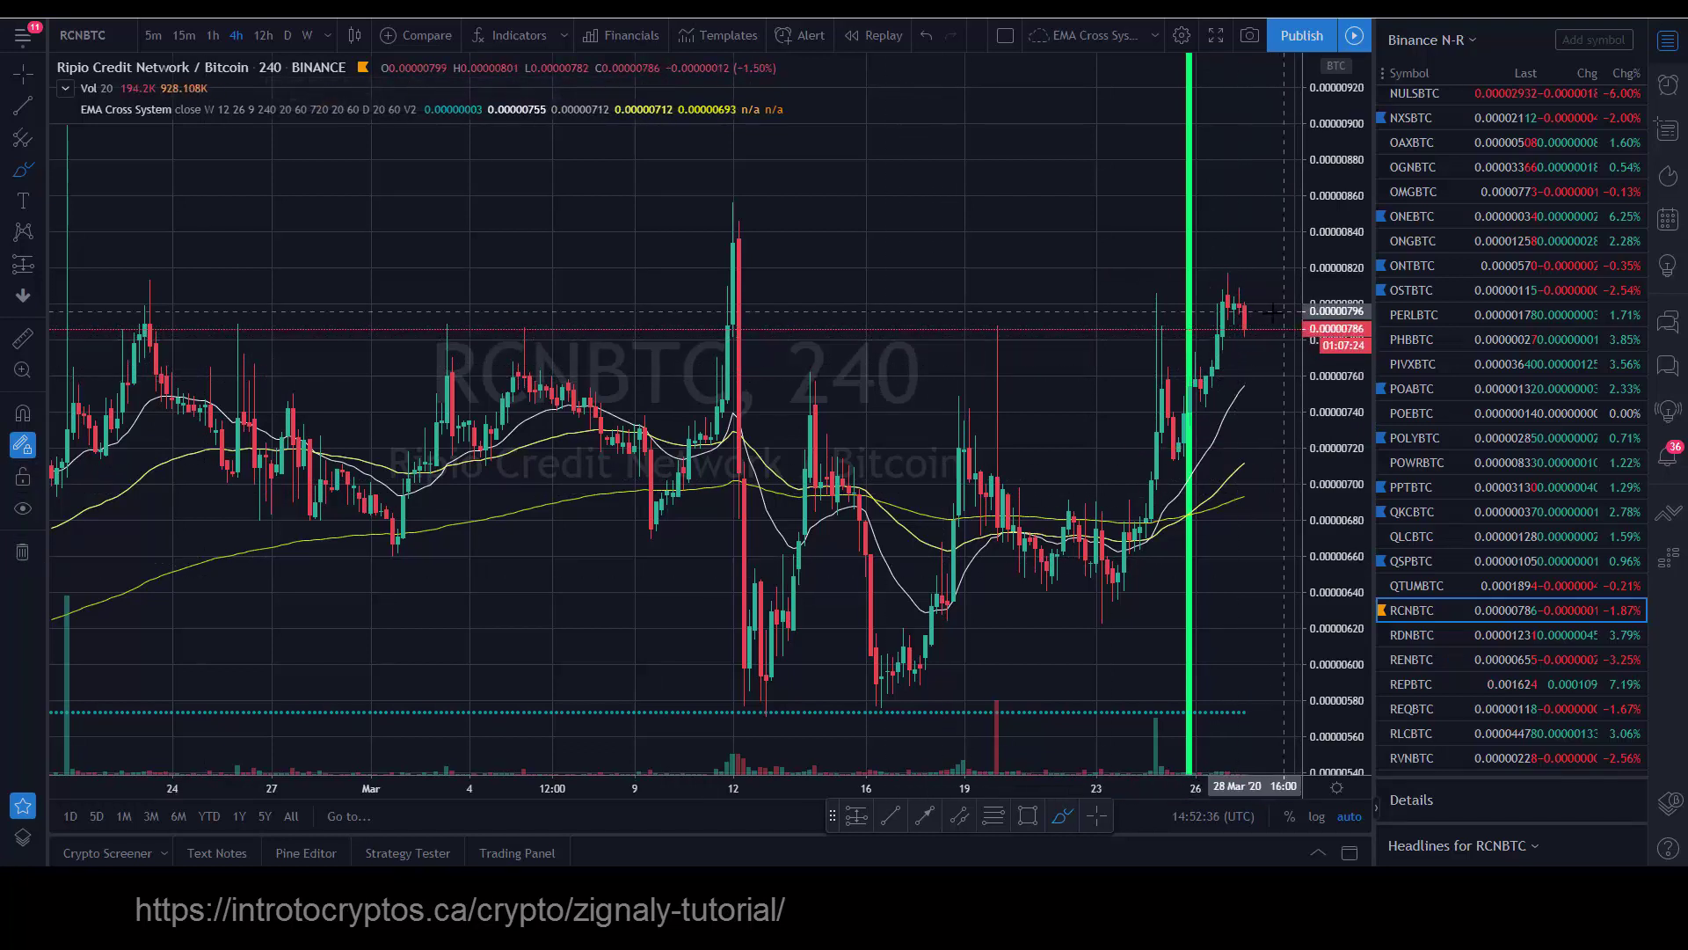
{"action": "scroll", "coordinate": [1275, 306], "scroll_direction": "up", "scroll_amount": 3}
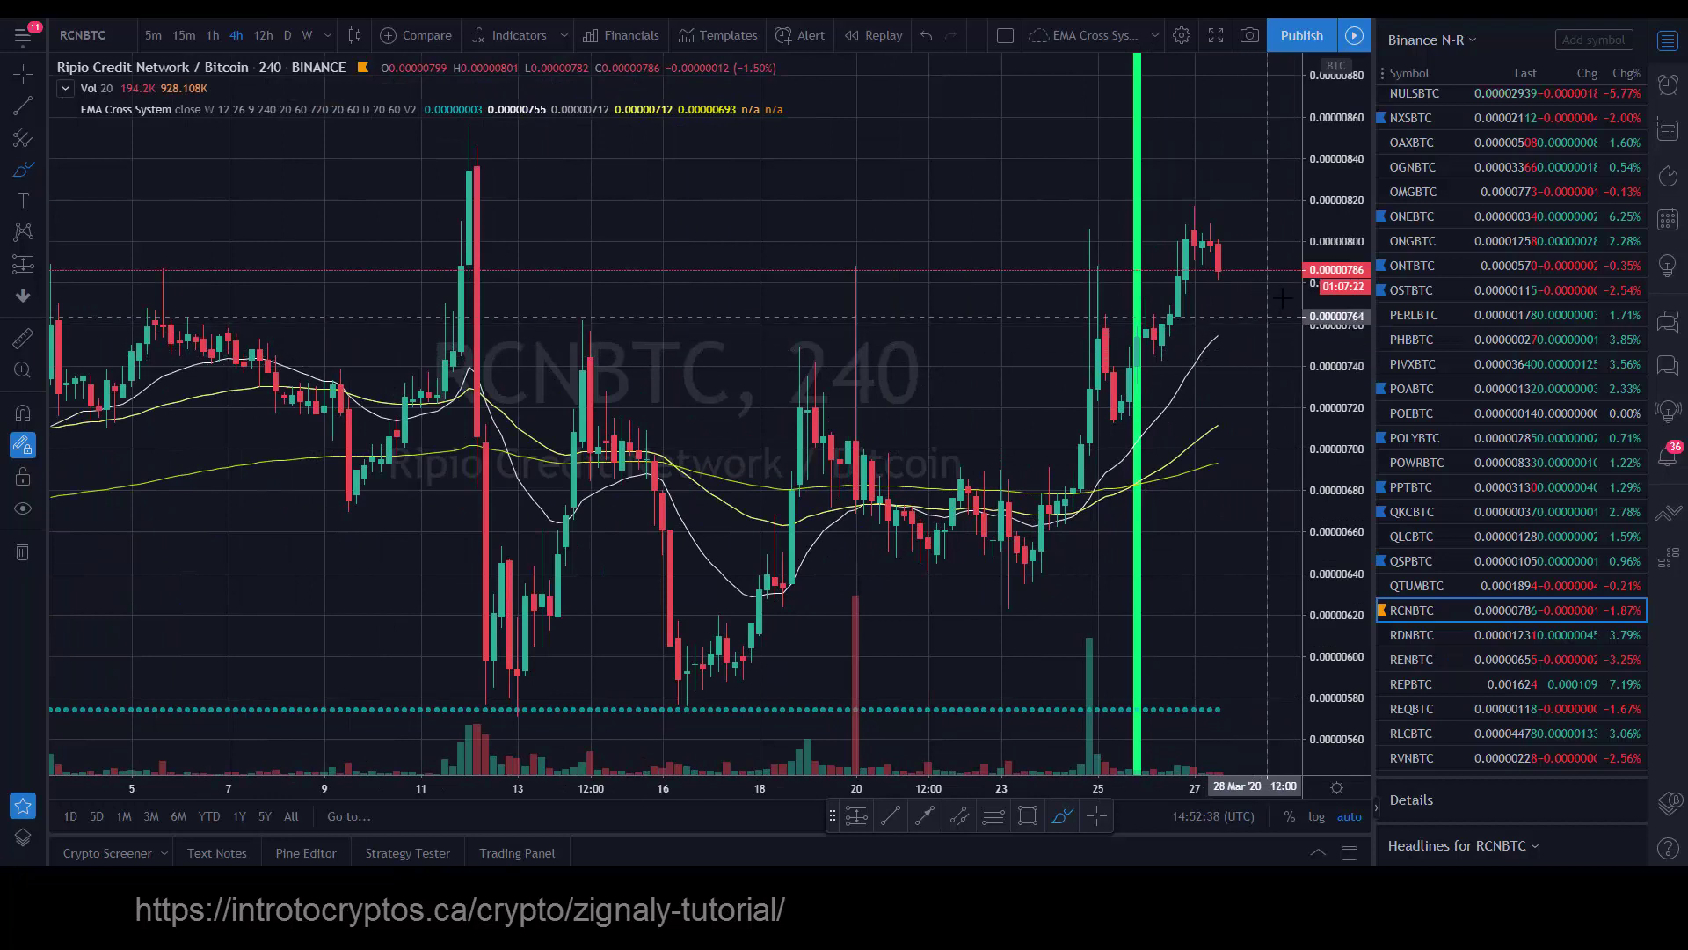
Step: Mark the RCNBTC entry price, loop the latest candles, clear them, and load DASHBTC
{"action": "left_click_drag", "start_coordinate": [1277, 292], "coordinate": [1042, 291]}
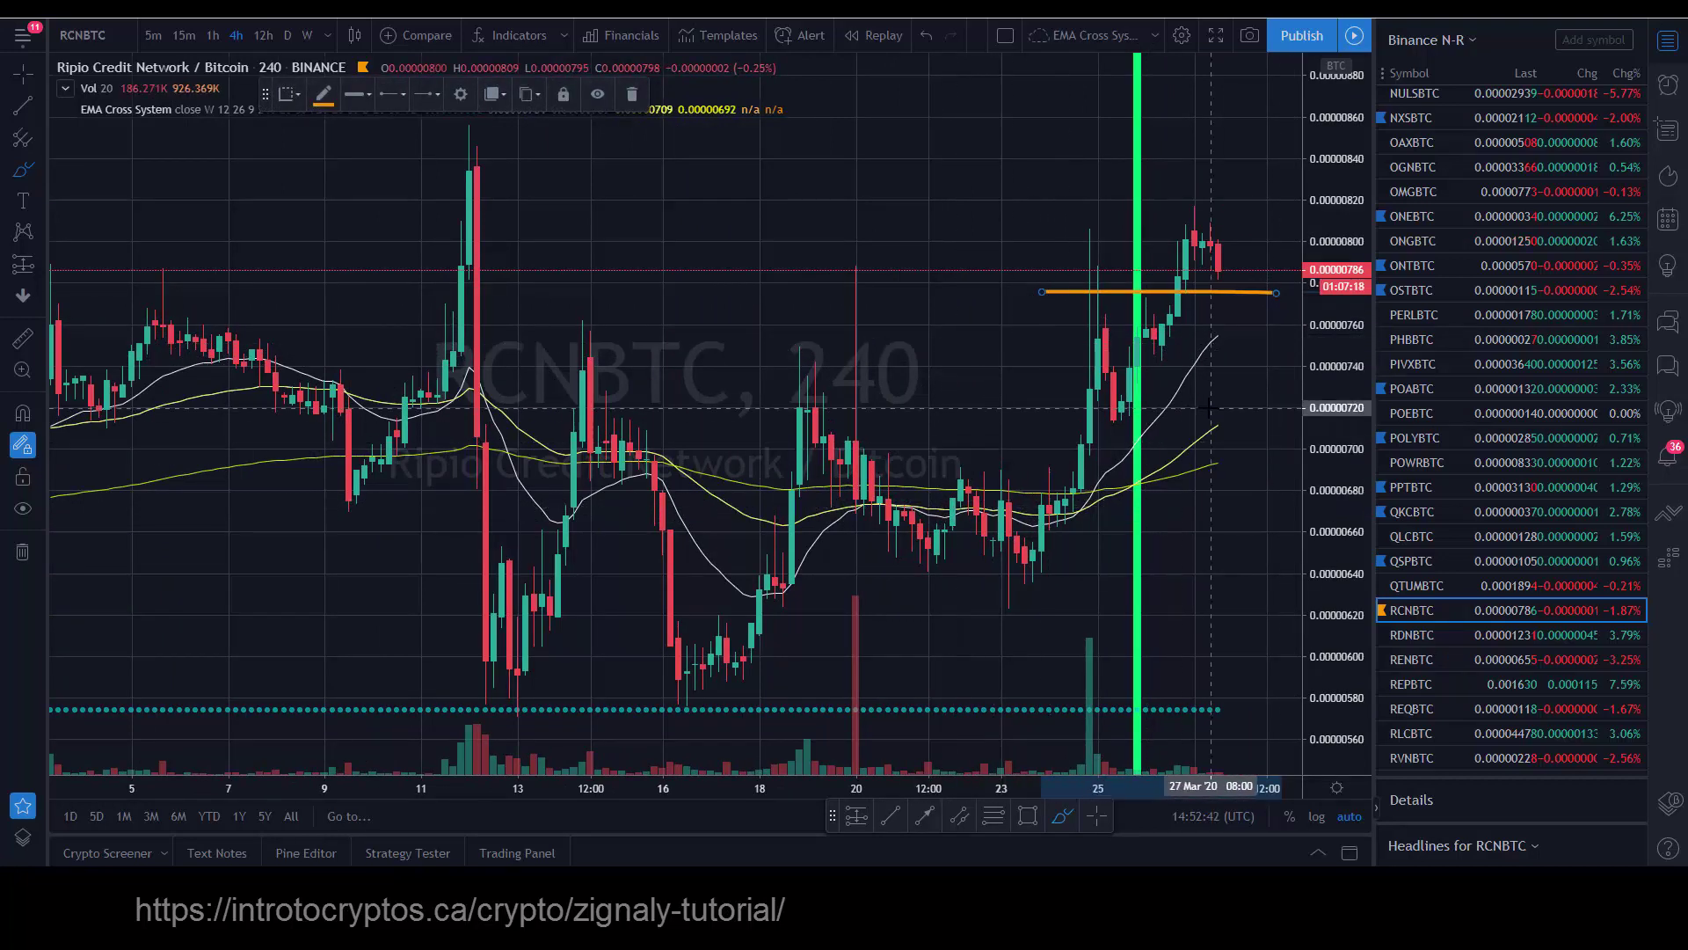
{"action": "mouse_move", "coordinate": [1262, 341]}
{"action": "left_mouse_down"}
{"action": "mouse_move", "coordinate": [1212, 471]}
{"action": "mouse_move", "coordinate": [1234, 294]}
{"action": "left_mouse_up"}
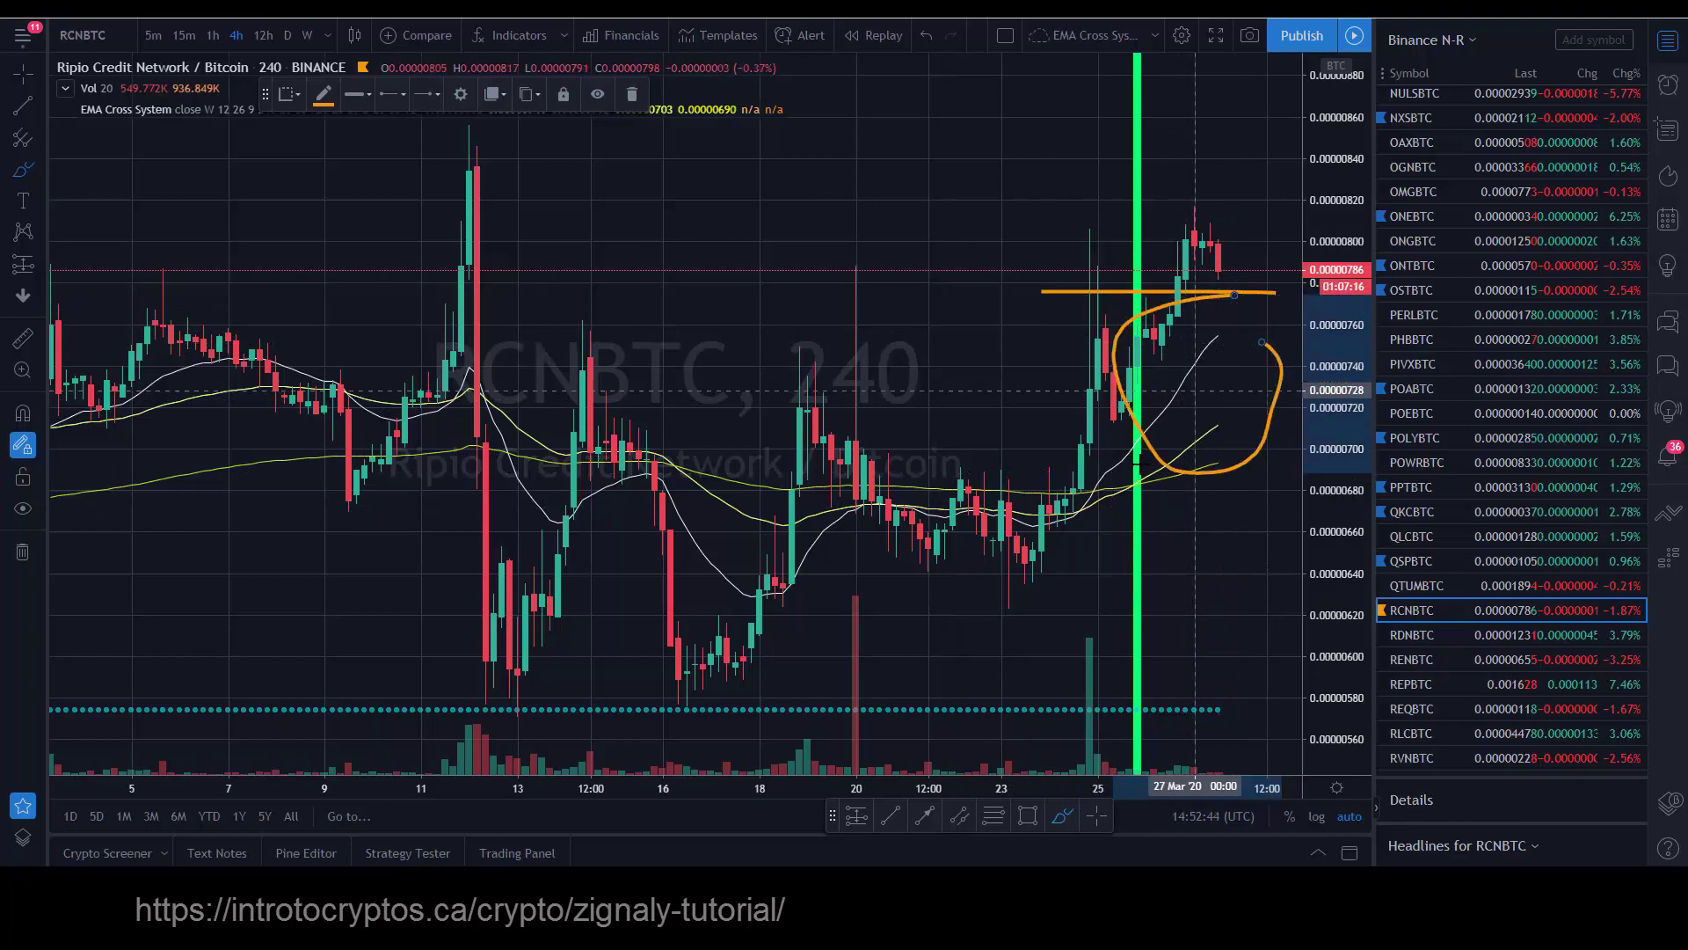
{"action": "left_click", "coordinate": [21, 552]}
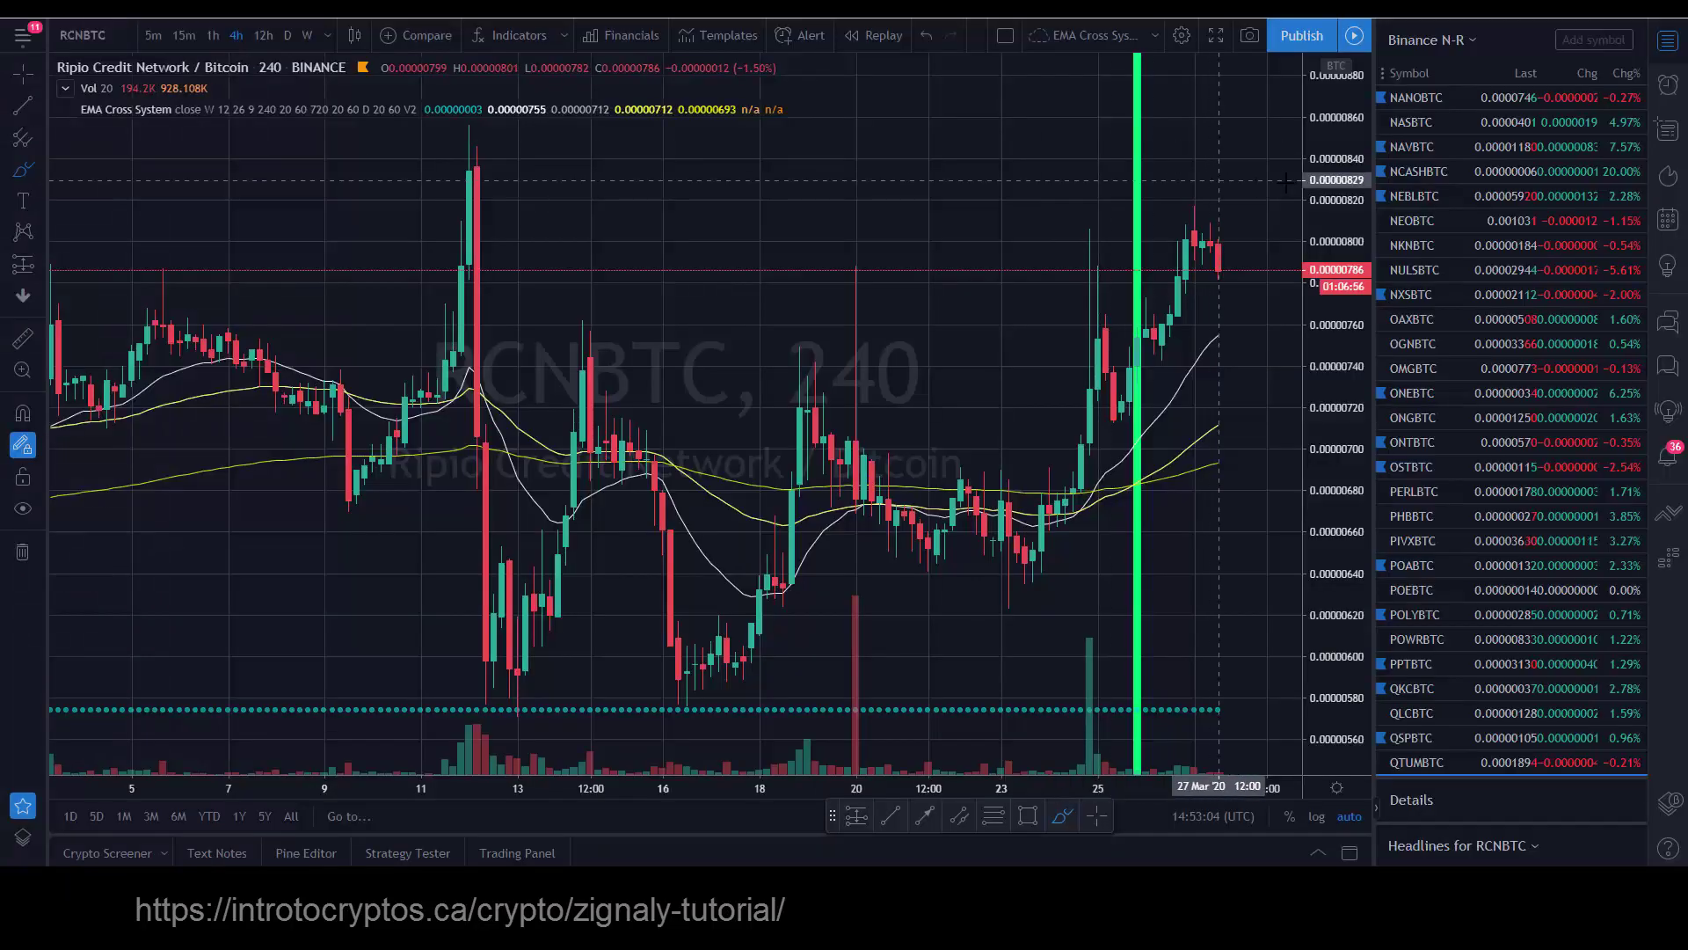
{"action": "left_click", "coordinate": [1415, 123]}
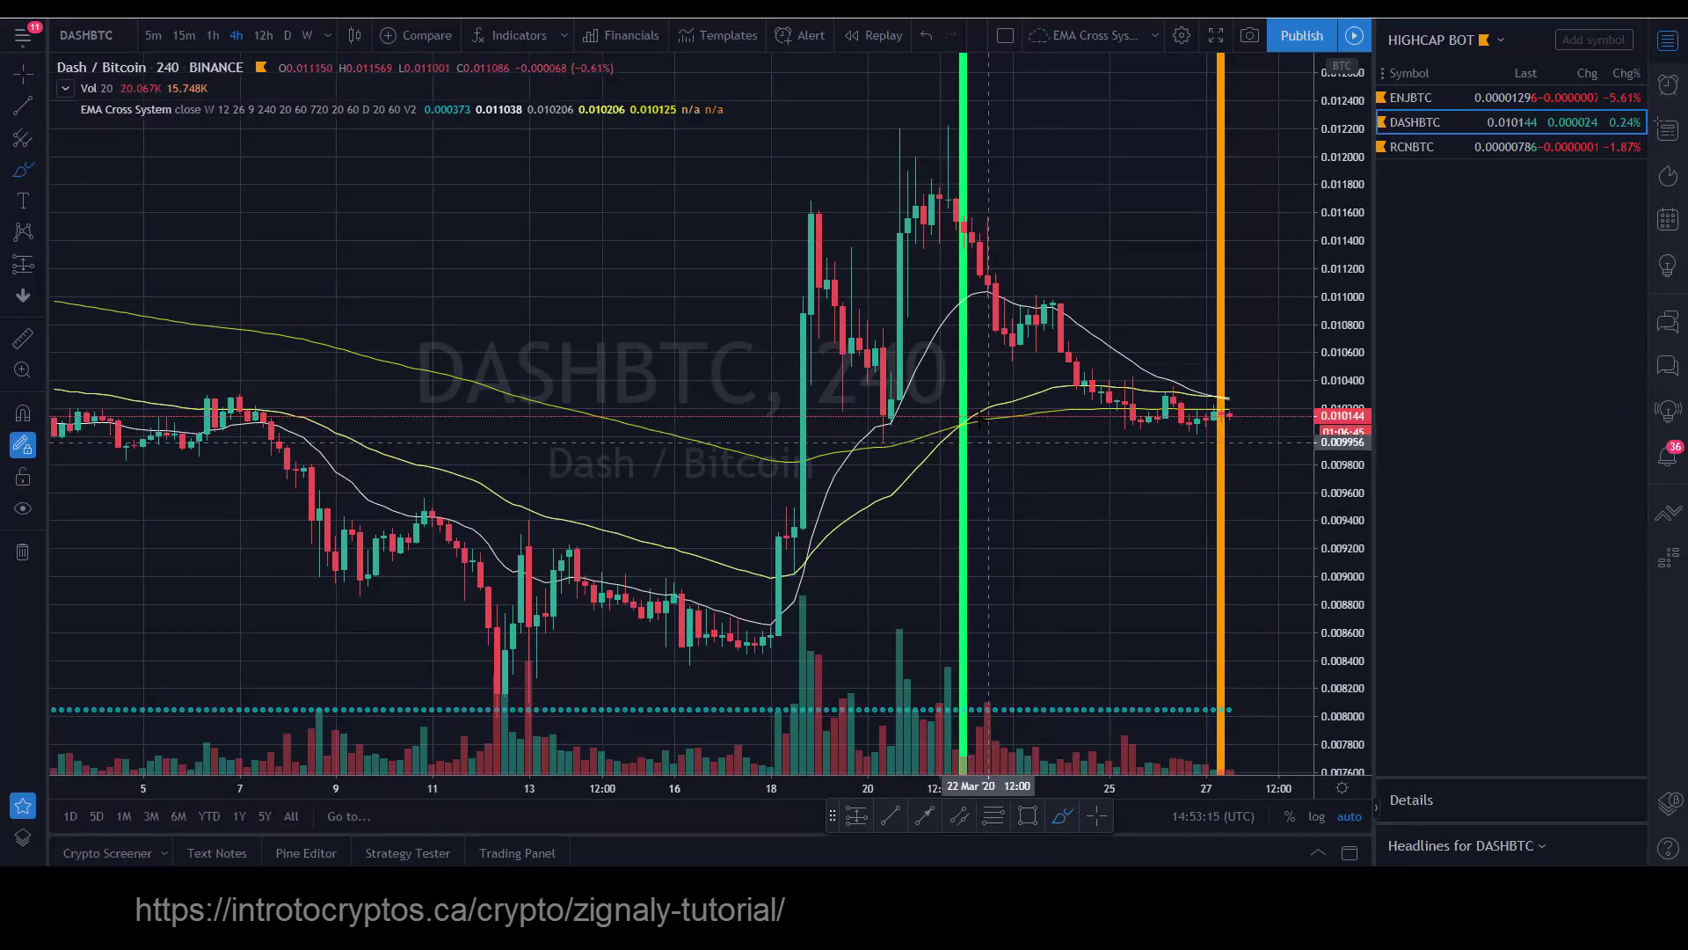
Step: Circle the DASHBTC EMA crossover, price peak and latest candles, and arrow from the peak to the exit
{"action": "left_click_drag", "start_coordinate": [978, 405], "coordinate": [983, 407]}
{"action": "mouse_move", "coordinate": [967, 213]}
{"action": "left_mouse_down"}
{"action": "mouse_move", "coordinate": [939, 227]}
{"action": "mouse_move", "coordinate": [972, 216]}
{"action": "left_mouse_up"}
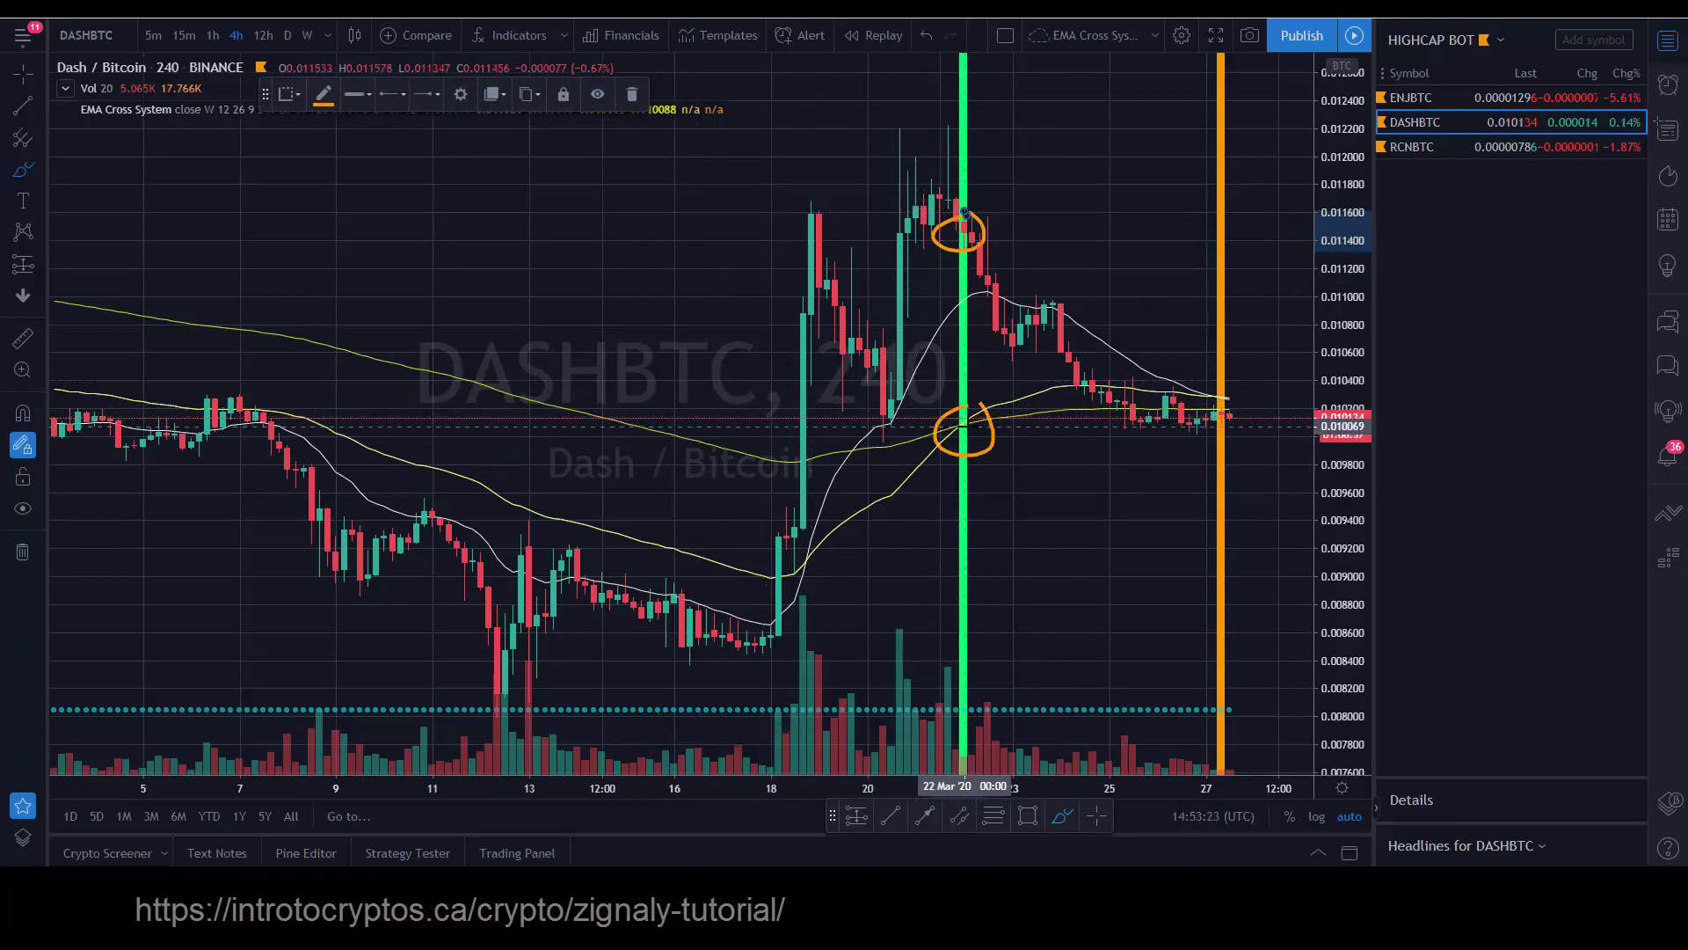
{"action": "scroll", "coordinate": [889, 431], "scroll_direction": "down", "scroll_amount": 3}
{"action": "scroll", "coordinate": [884, 495], "scroll_direction": "up", "scroll_amount": 3}
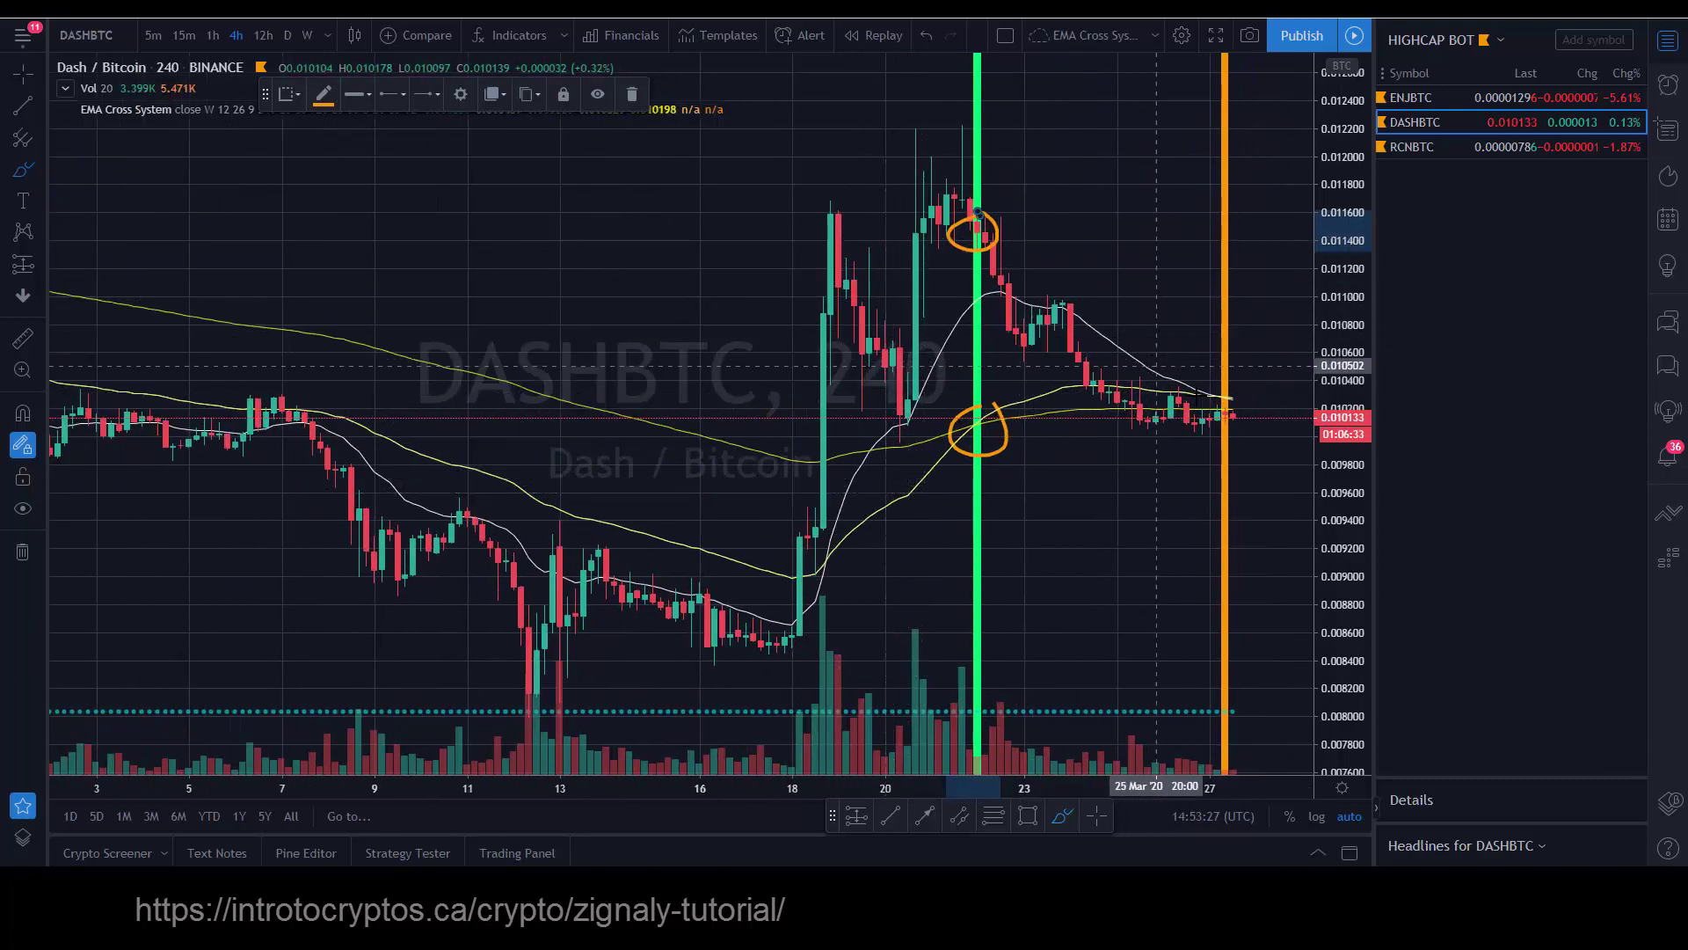
{"action": "left_click_drag", "start_coordinate": [1221, 367], "coordinate": [1222, 365]}
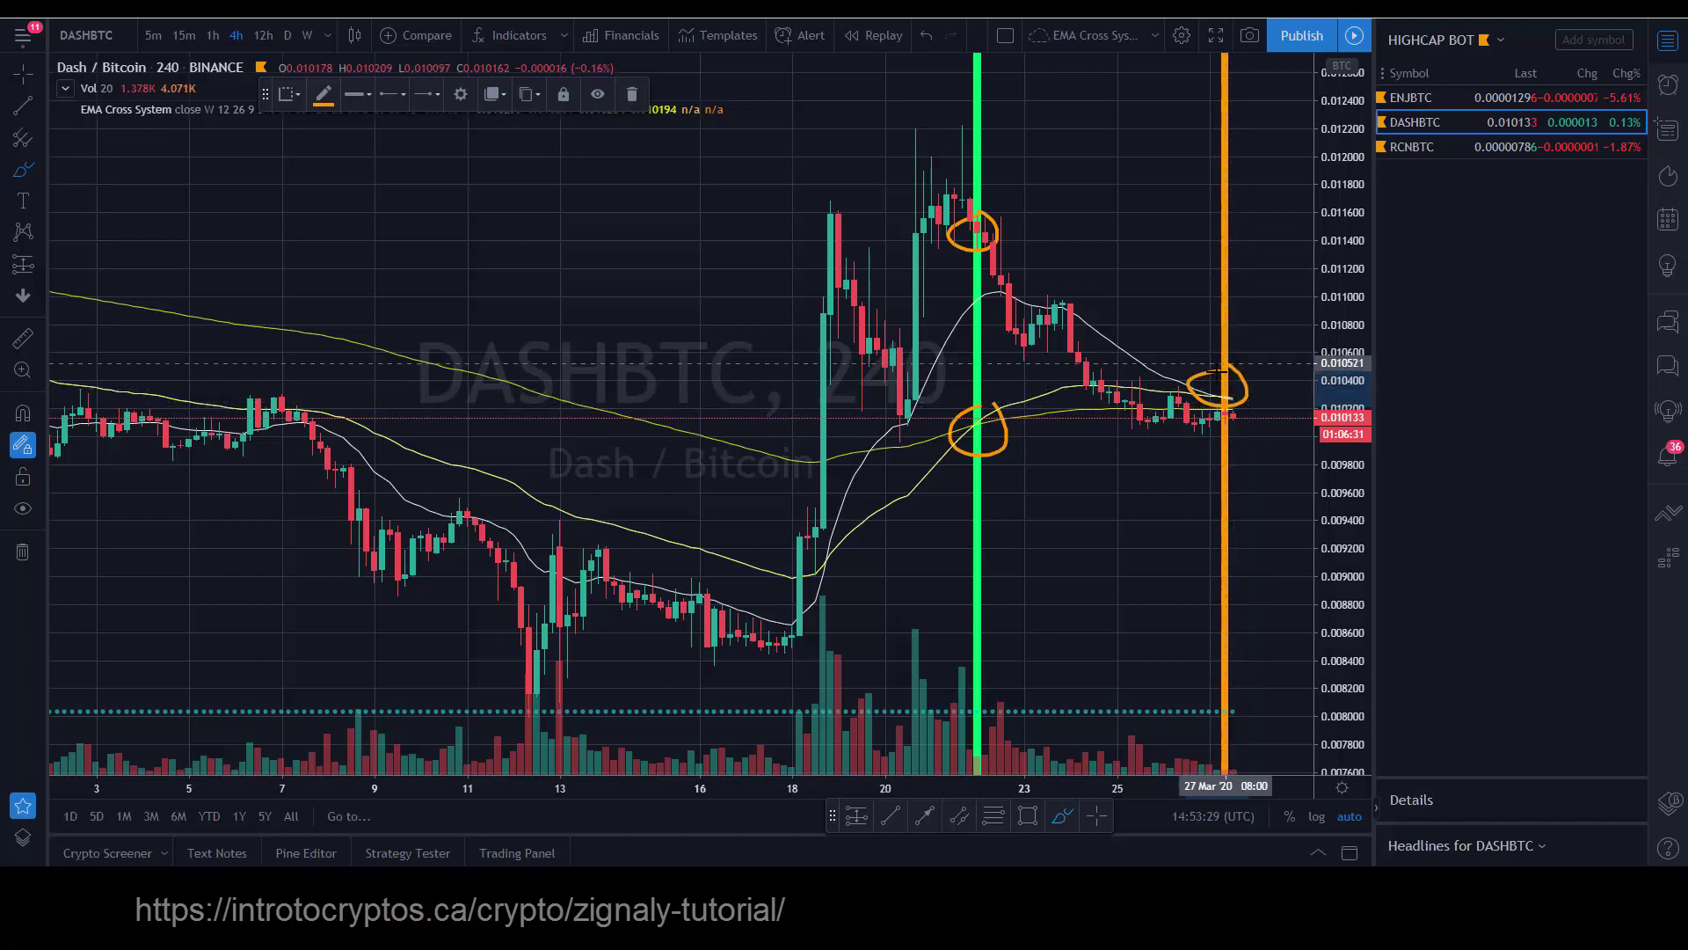
{"action": "mouse_move", "coordinate": [985, 220]}
{"action": "left_mouse_down"}
{"action": "mouse_move", "coordinate": [1174, 353]}
{"action": "mouse_move", "coordinate": [1119, 400]}
{"action": "left_mouse_up"}
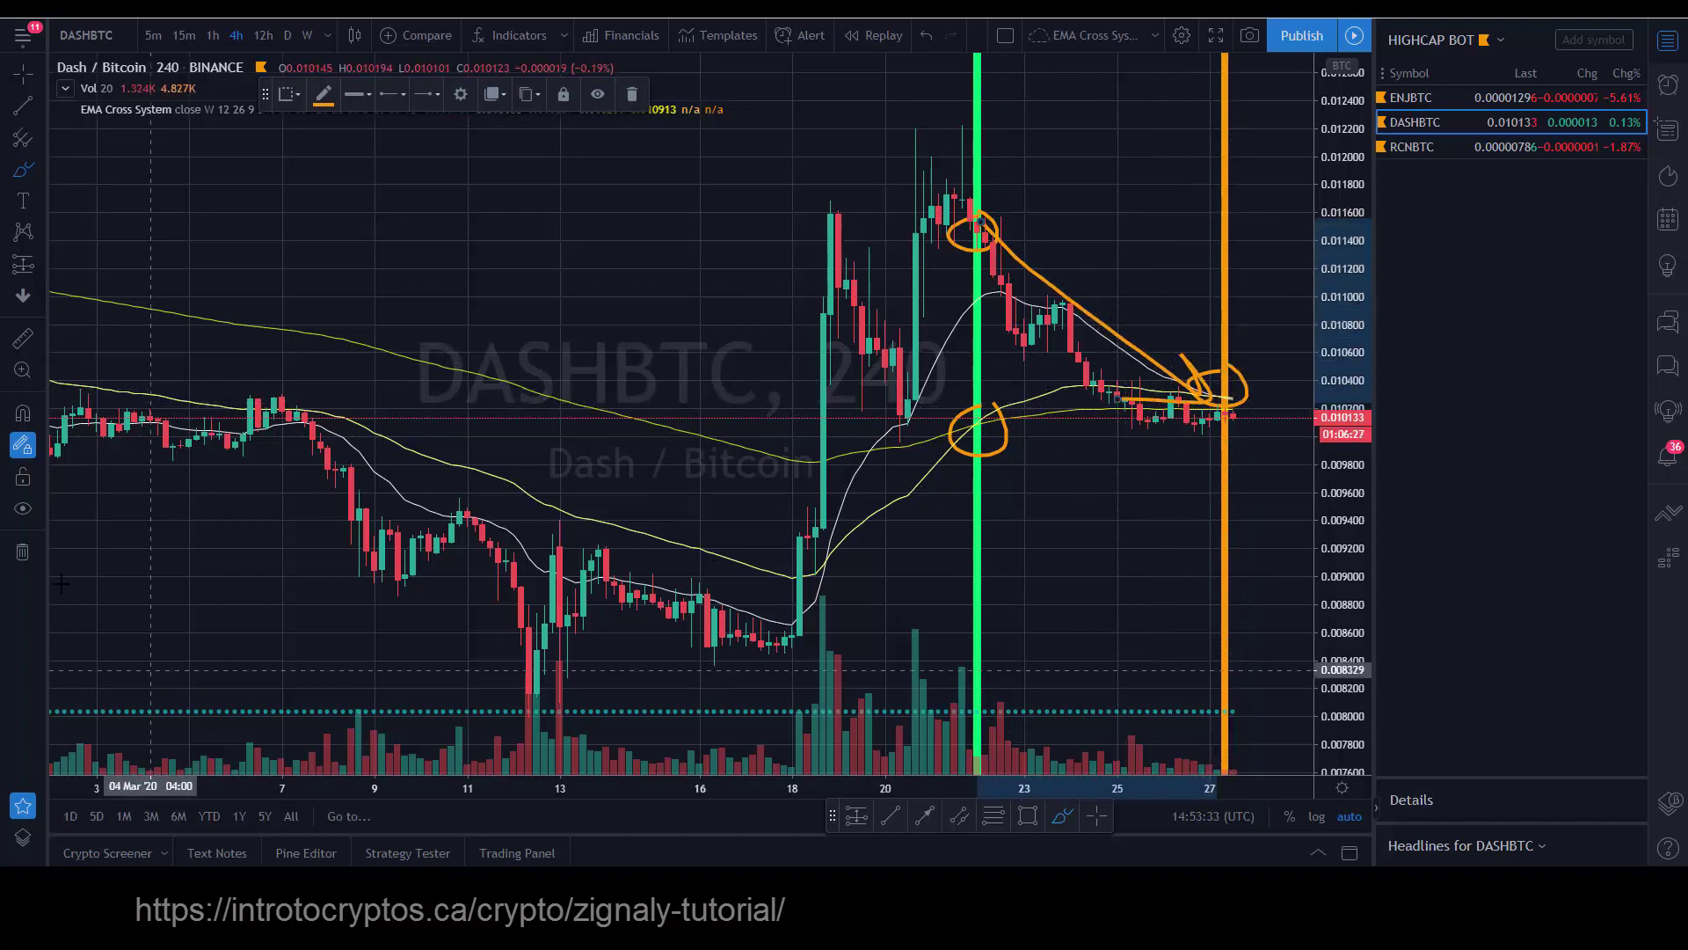
Step: Remove all DASHBTC drawings, zoom out, and load the ENJBTC chart
{"action": "left_click", "coordinate": [23, 552]}
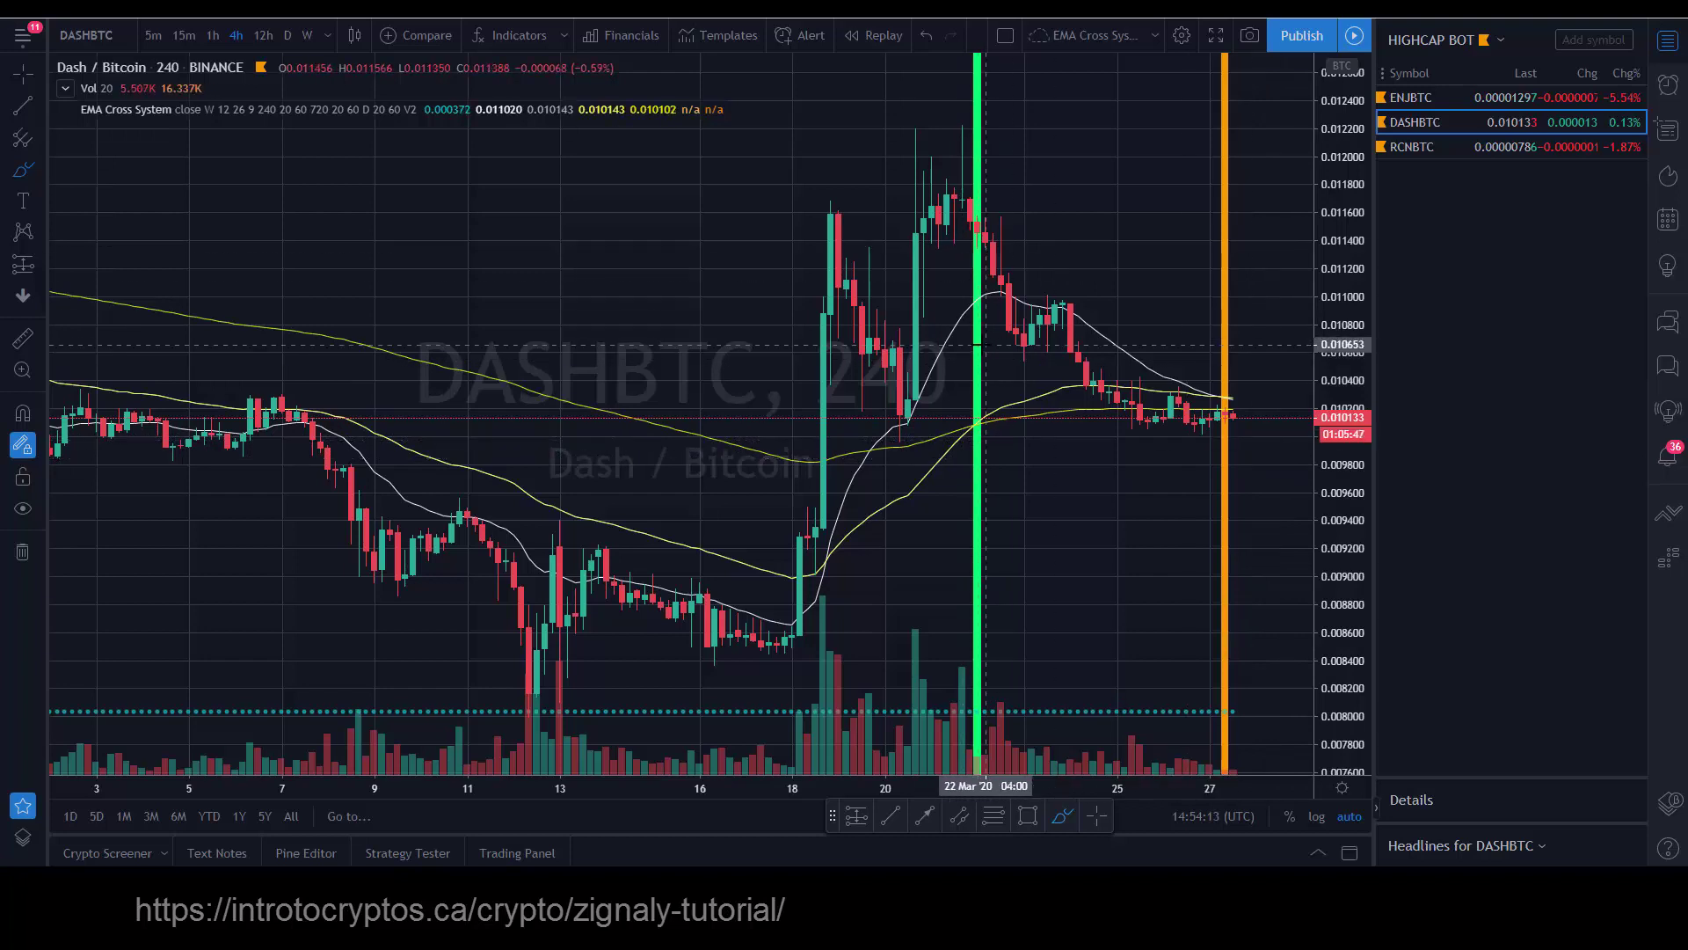
{"action": "scroll", "coordinate": [983, 348], "scroll_direction": "down", "scroll_amount": 3}
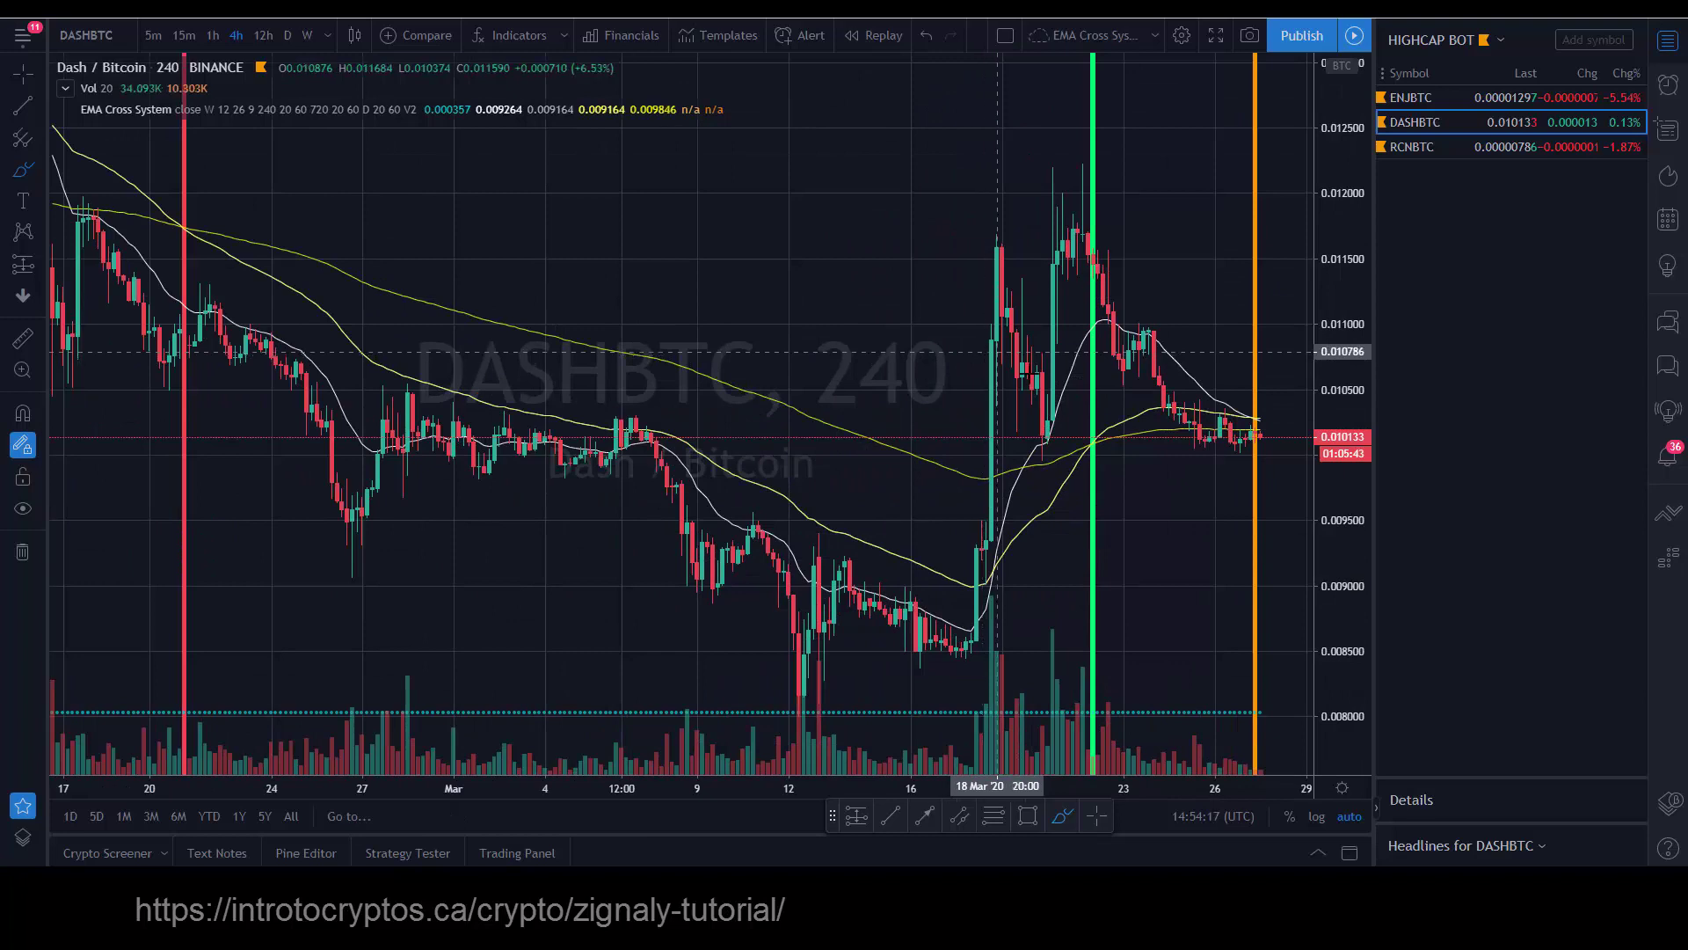
{"action": "left_click", "coordinate": [1426, 100]}
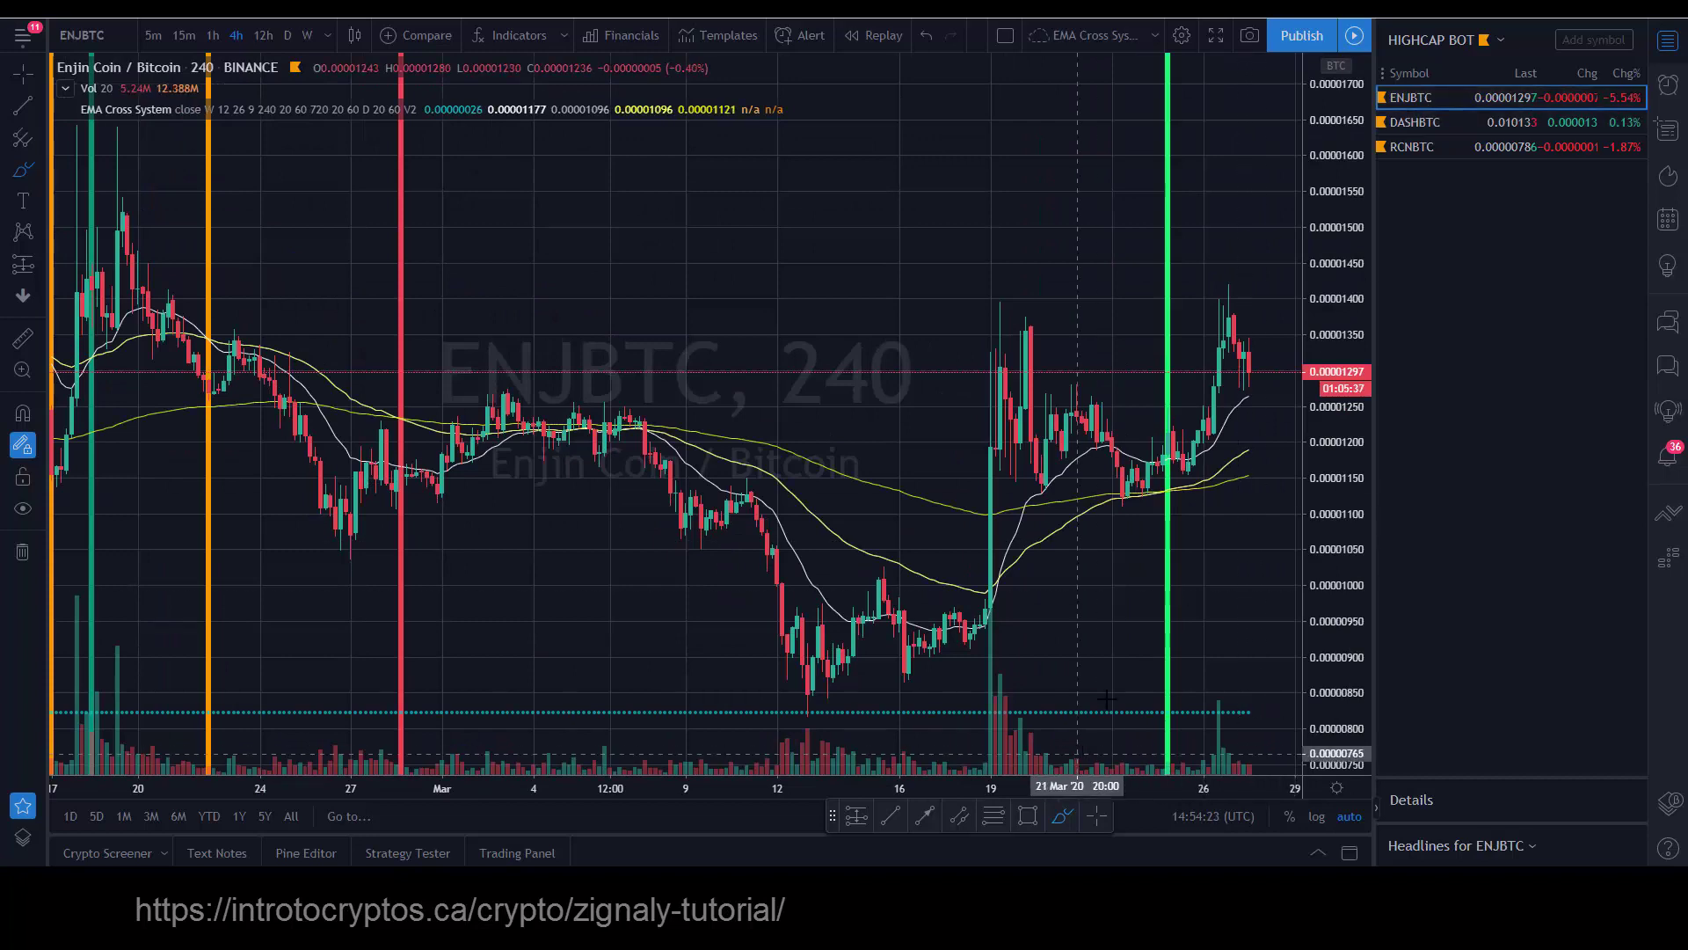
Step: Draw an orange freehand circle around the ENJBTC EMA crossover near 25 Mar
{"action": "left_click_drag", "start_coordinate": [1167, 482], "coordinate": [1187, 501]}
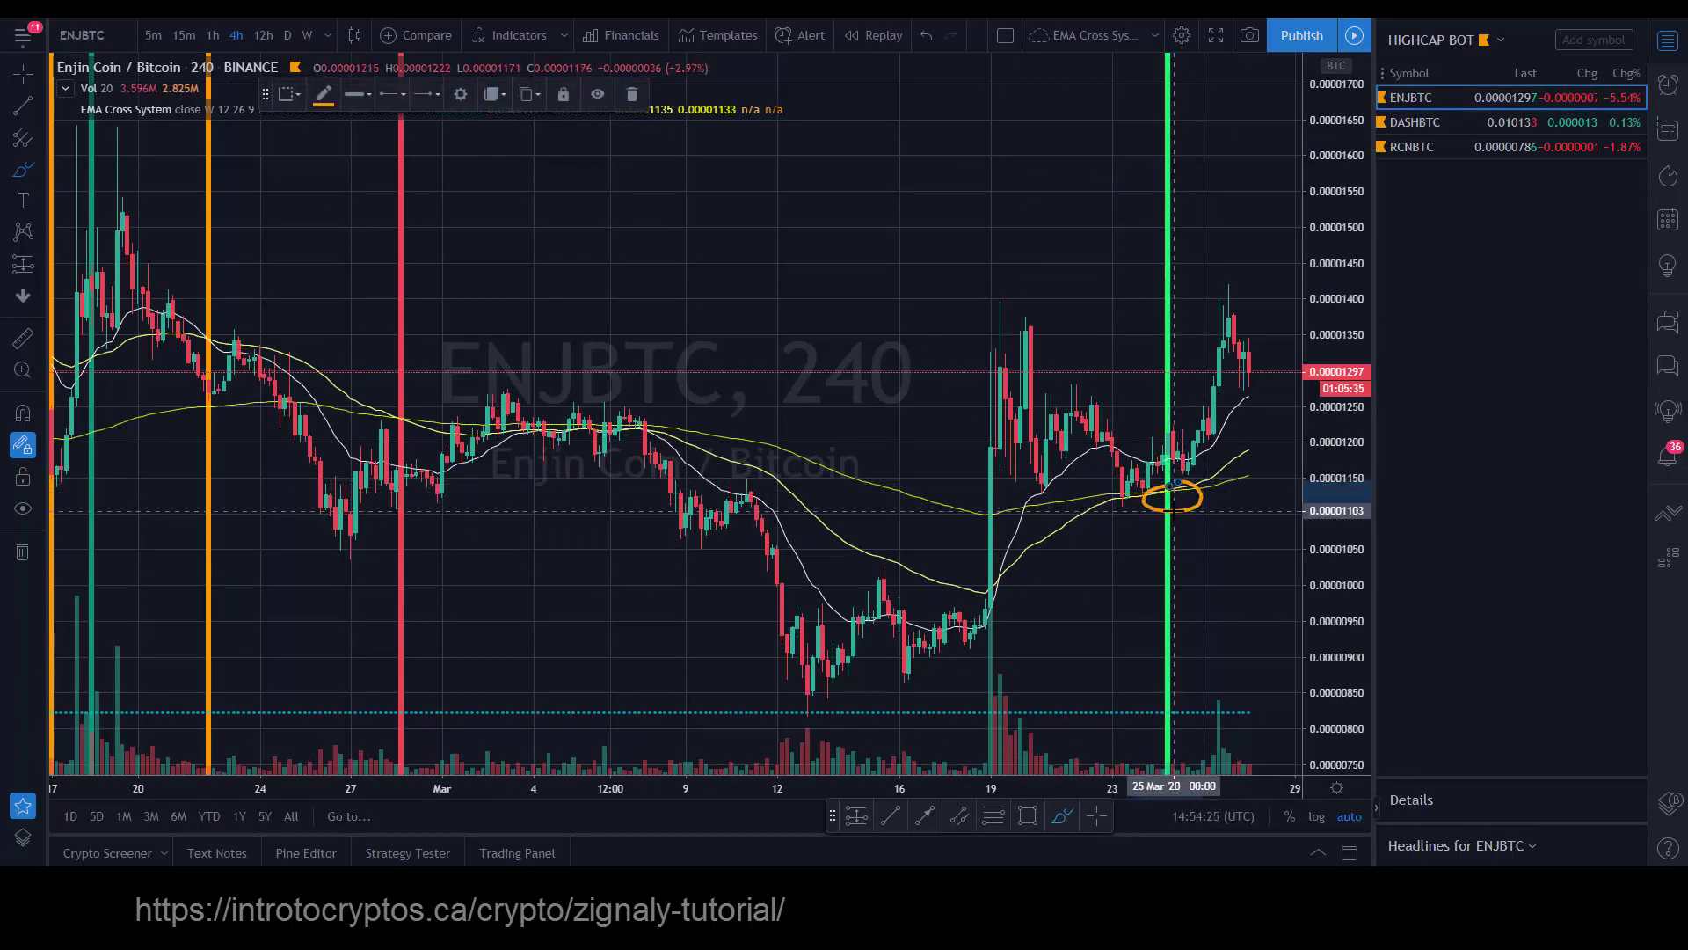
{"action": "scroll", "coordinate": [1191, 508], "scroll_direction": "down", "scroll_amount": 2}
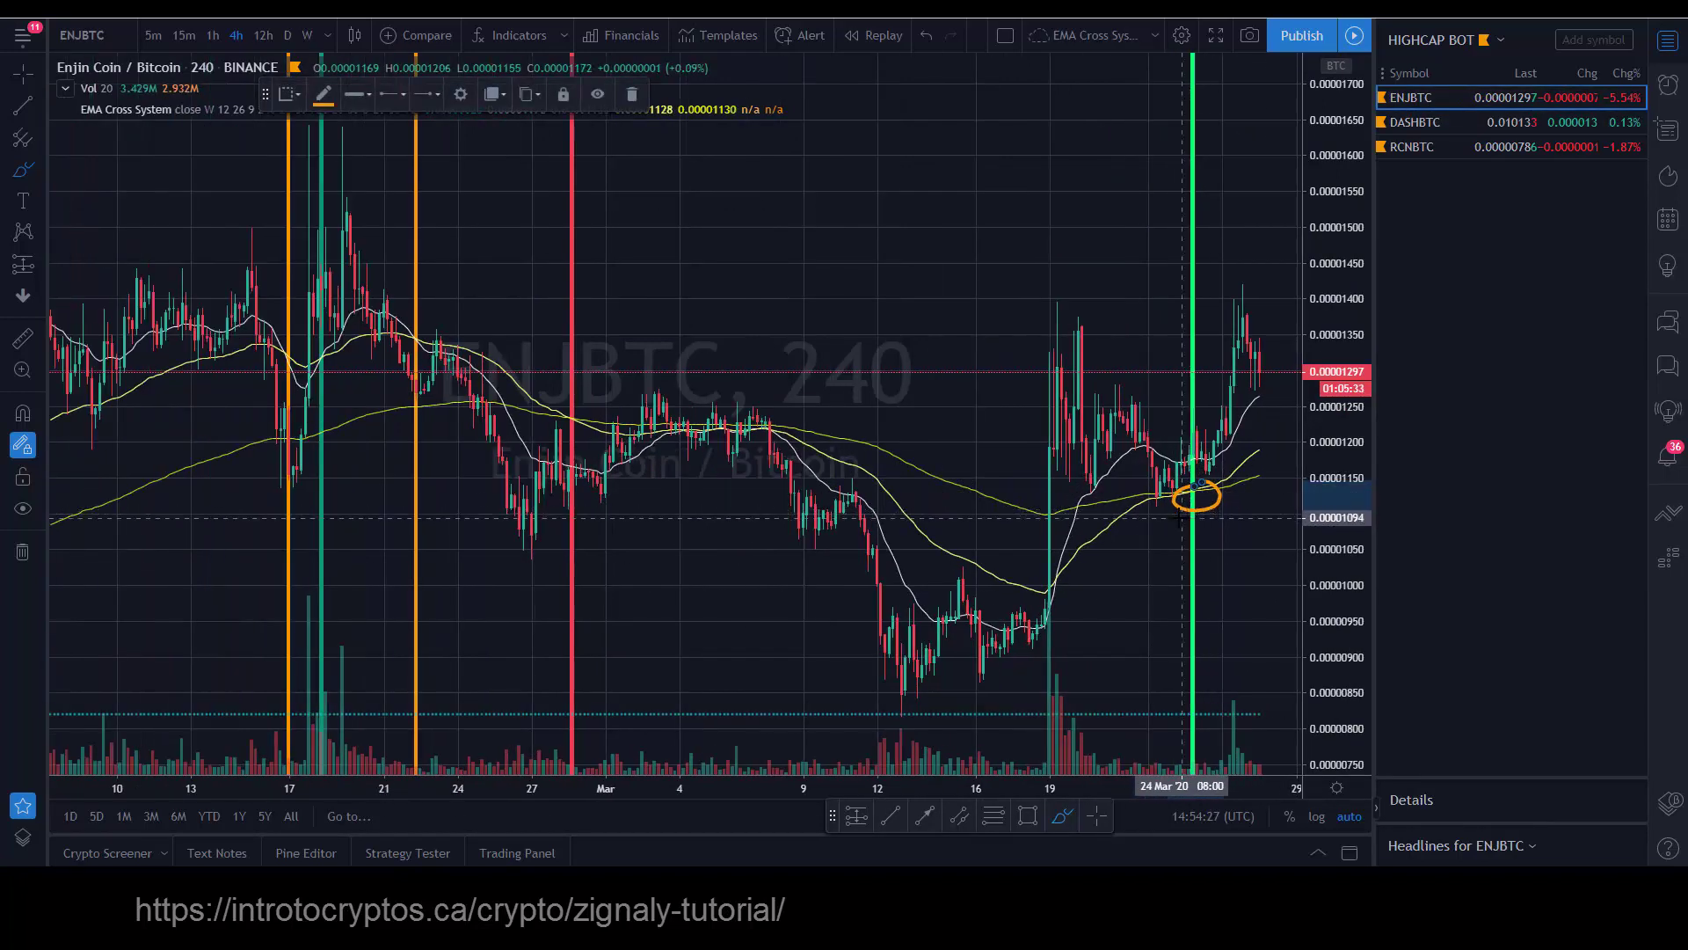
{"action": "scroll", "coordinate": [1183, 515], "scroll_direction": "up", "scroll_amount": 2}
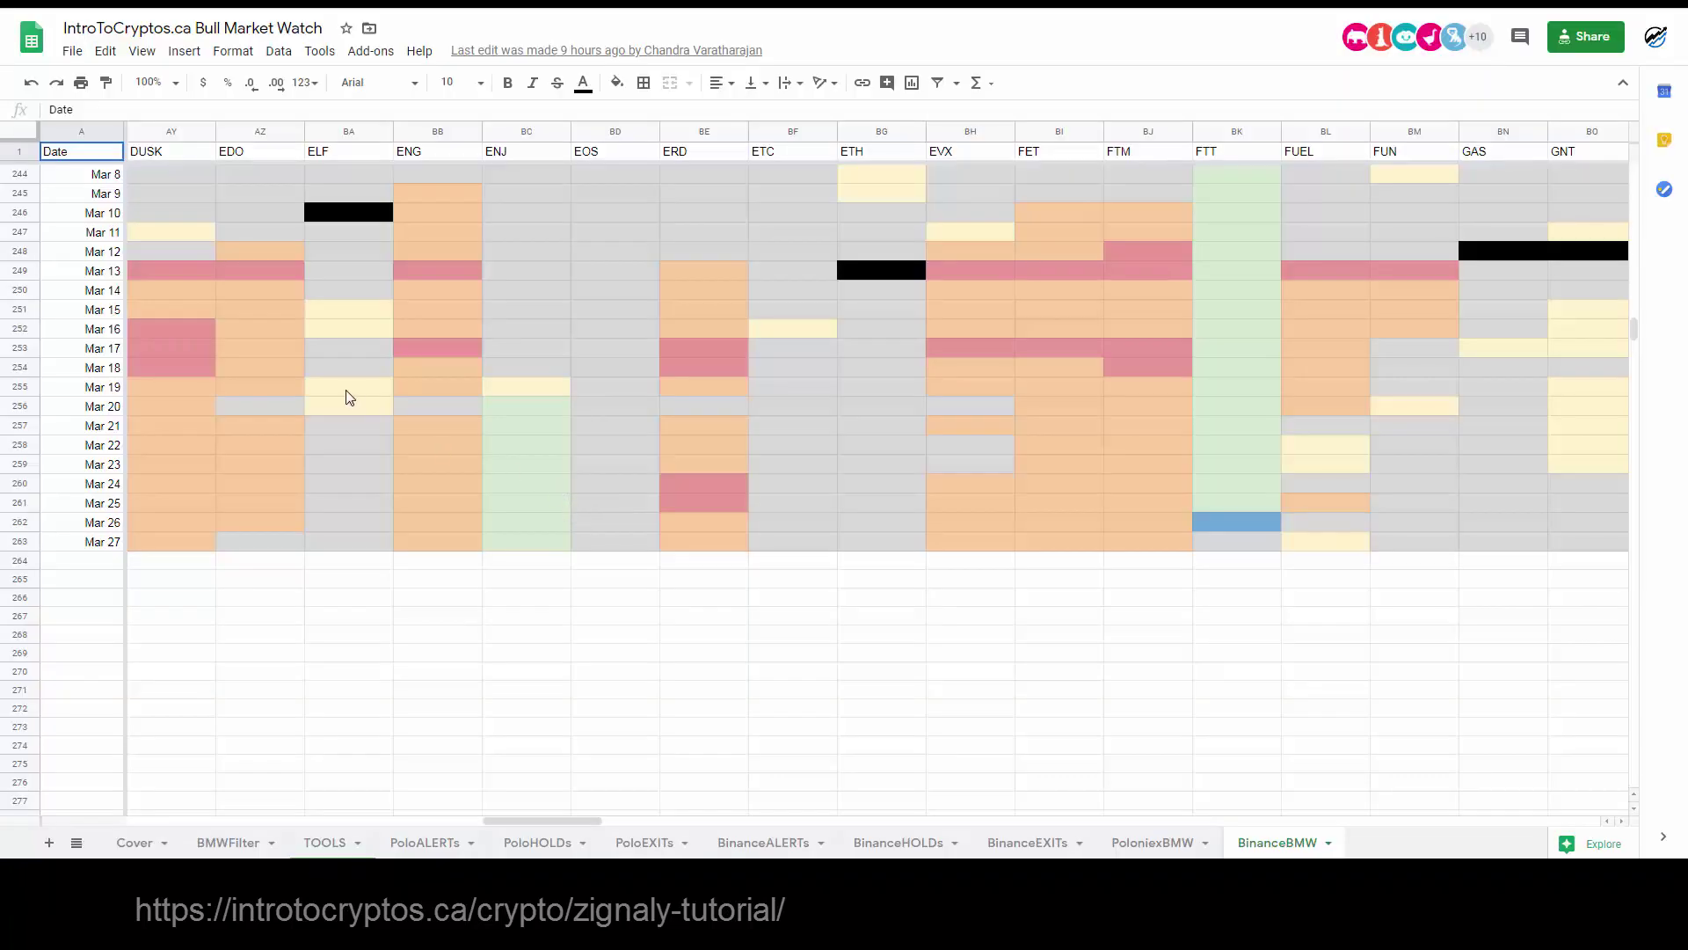
Step: Inspect the ENJ entries for Mar 17, 19, 20, 26 and 27 (BC253–BC263) in BinanceBMW
{"action": "left_click", "coordinate": [547, 350]}
{"action": "left_click", "coordinate": [547, 385]}
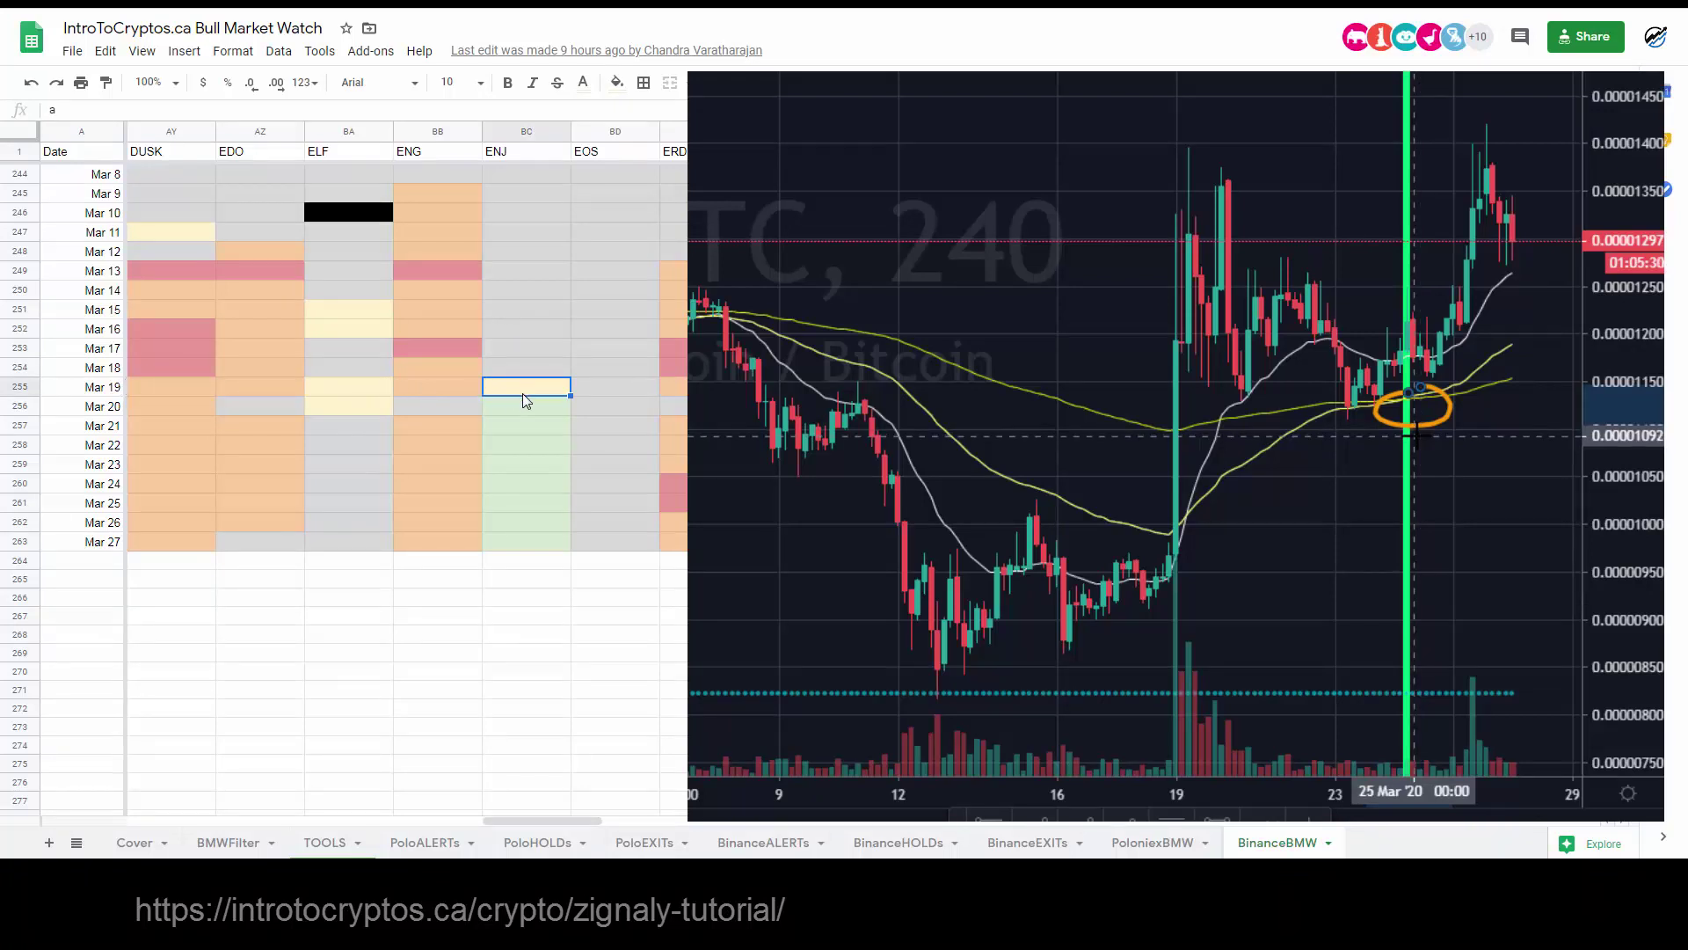
{"action": "left_click", "coordinate": [527, 406]}
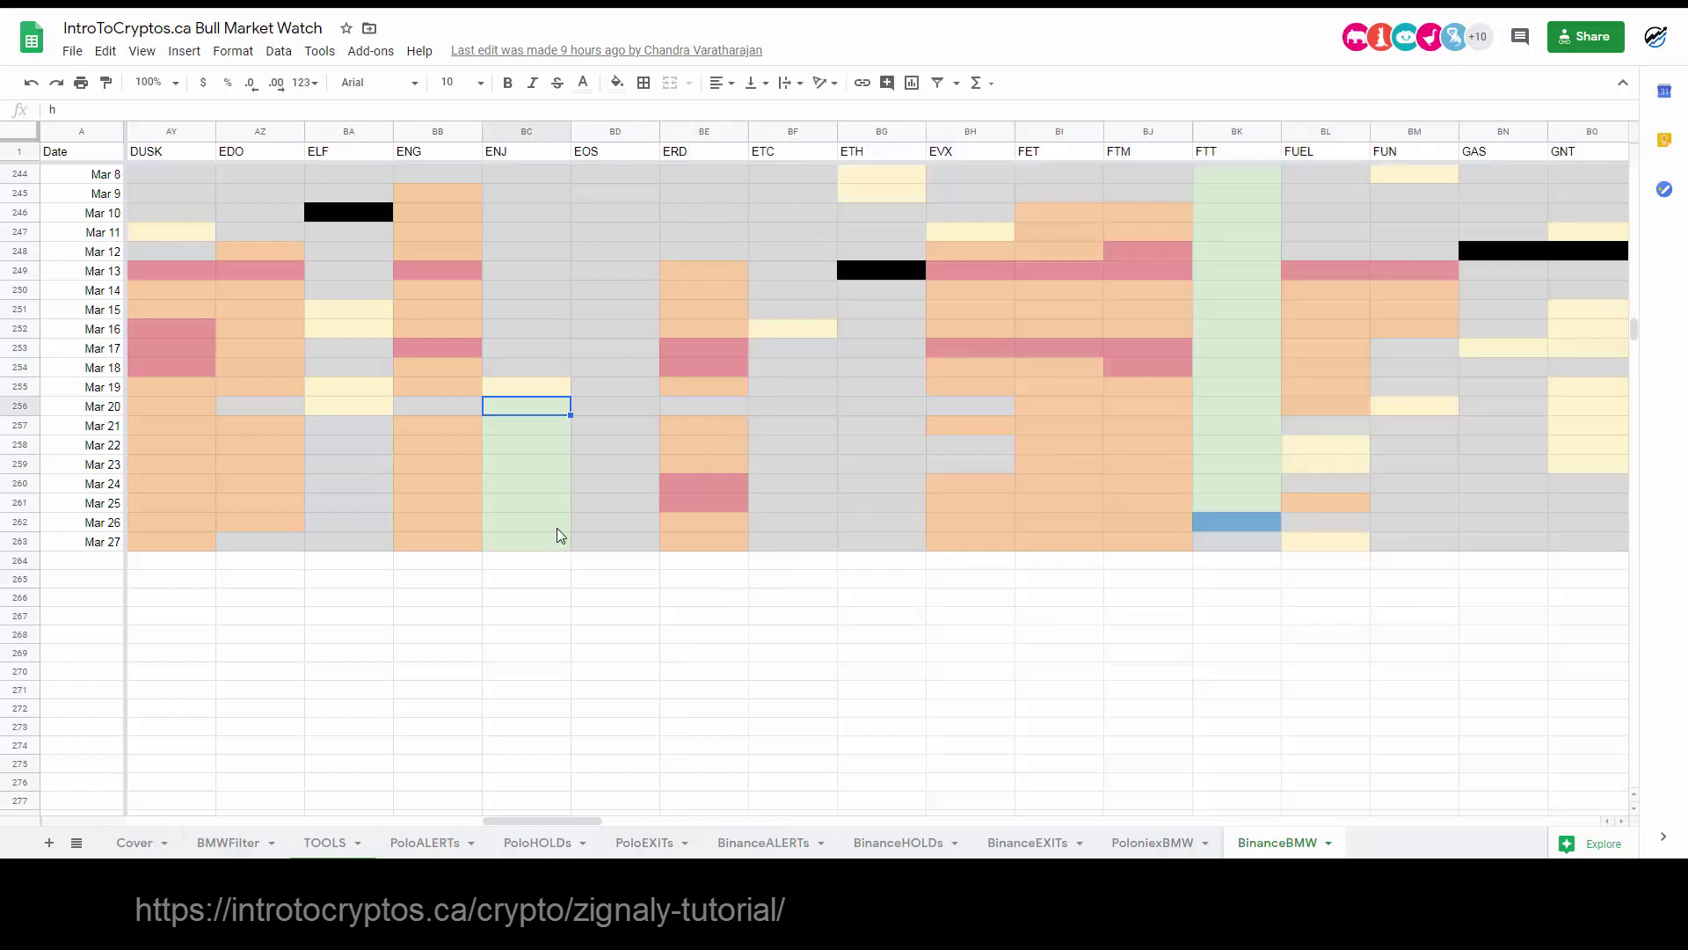
{"action": "left_click", "coordinate": [543, 524]}
{"action": "left_click", "coordinate": [545, 541]}
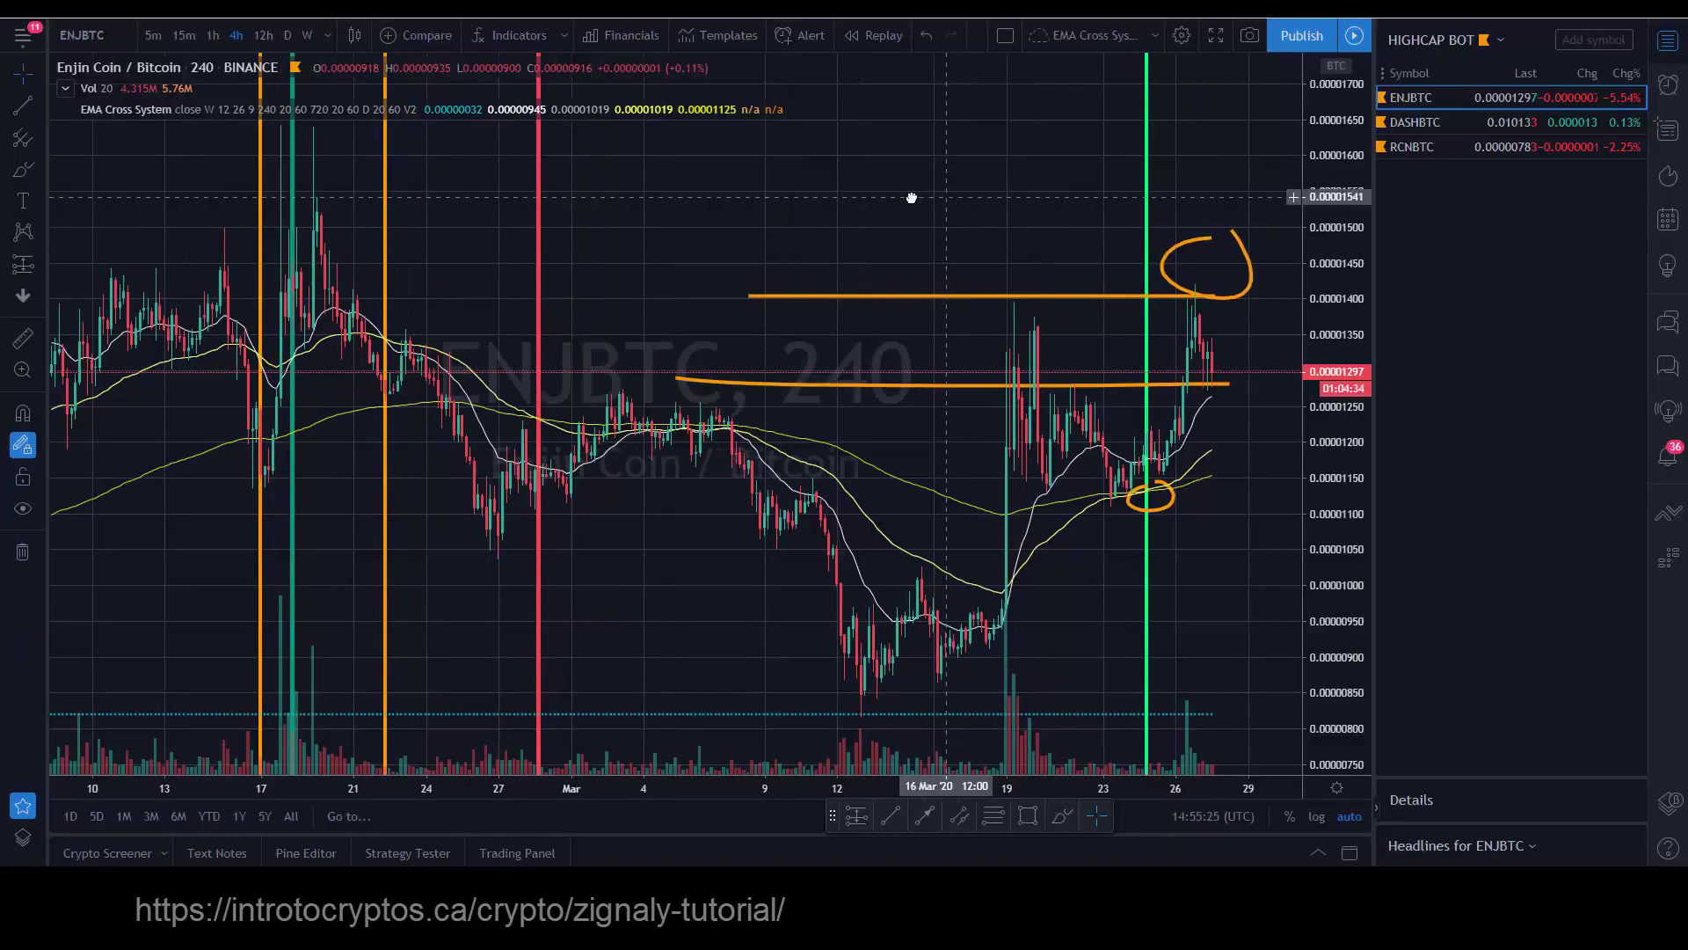
{"action": "scroll", "coordinate": [796, 200], "scroll_direction": "down", "scroll_amount": 3}
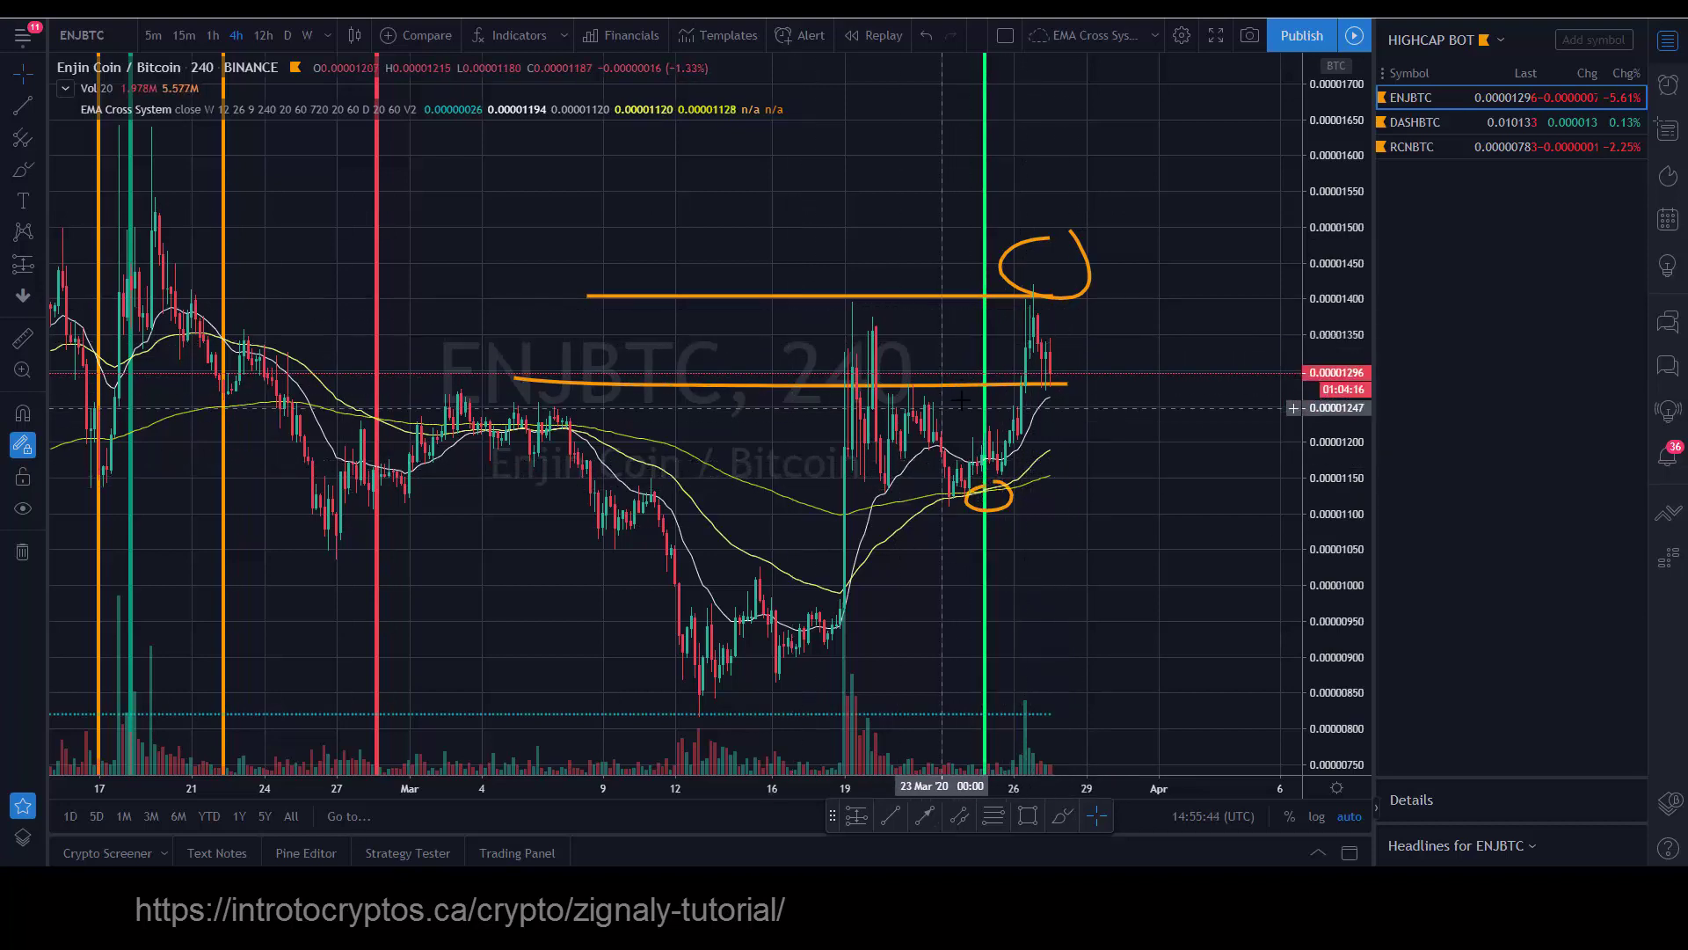
{"action": "scroll", "coordinate": [1066, 339], "scroll_direction": "down", "scroll_amount": 3}
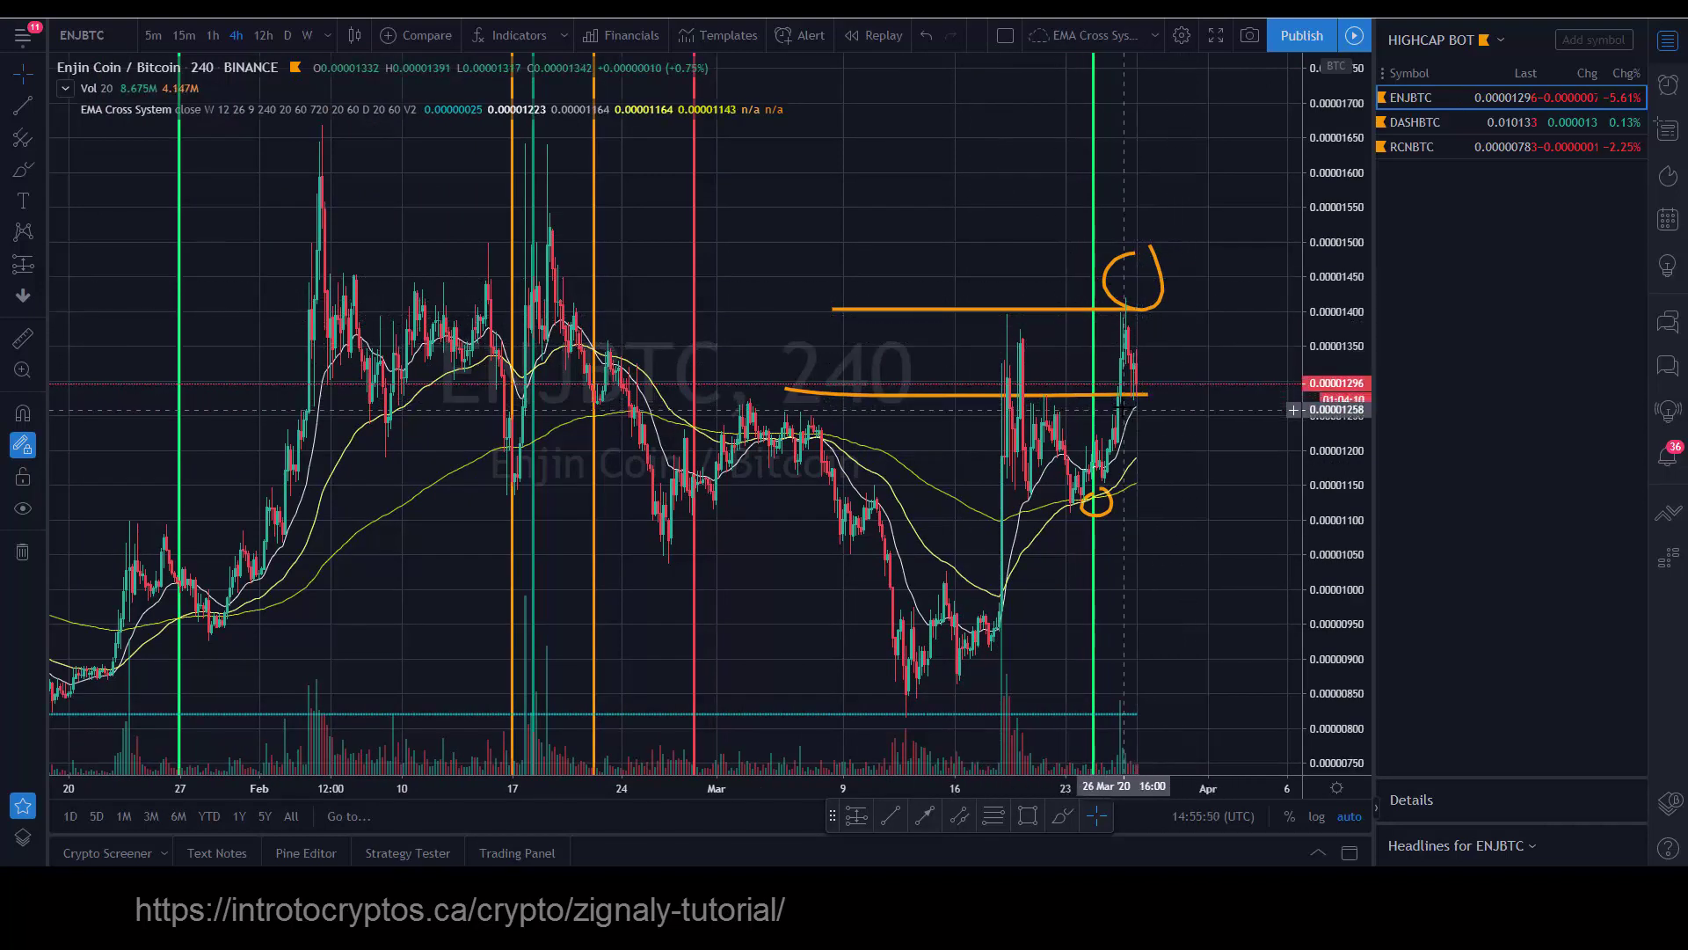
{"action": "scroll", "coordinate": [1124, 410], "scroll_direction": "up", "scroll_amount": 3}
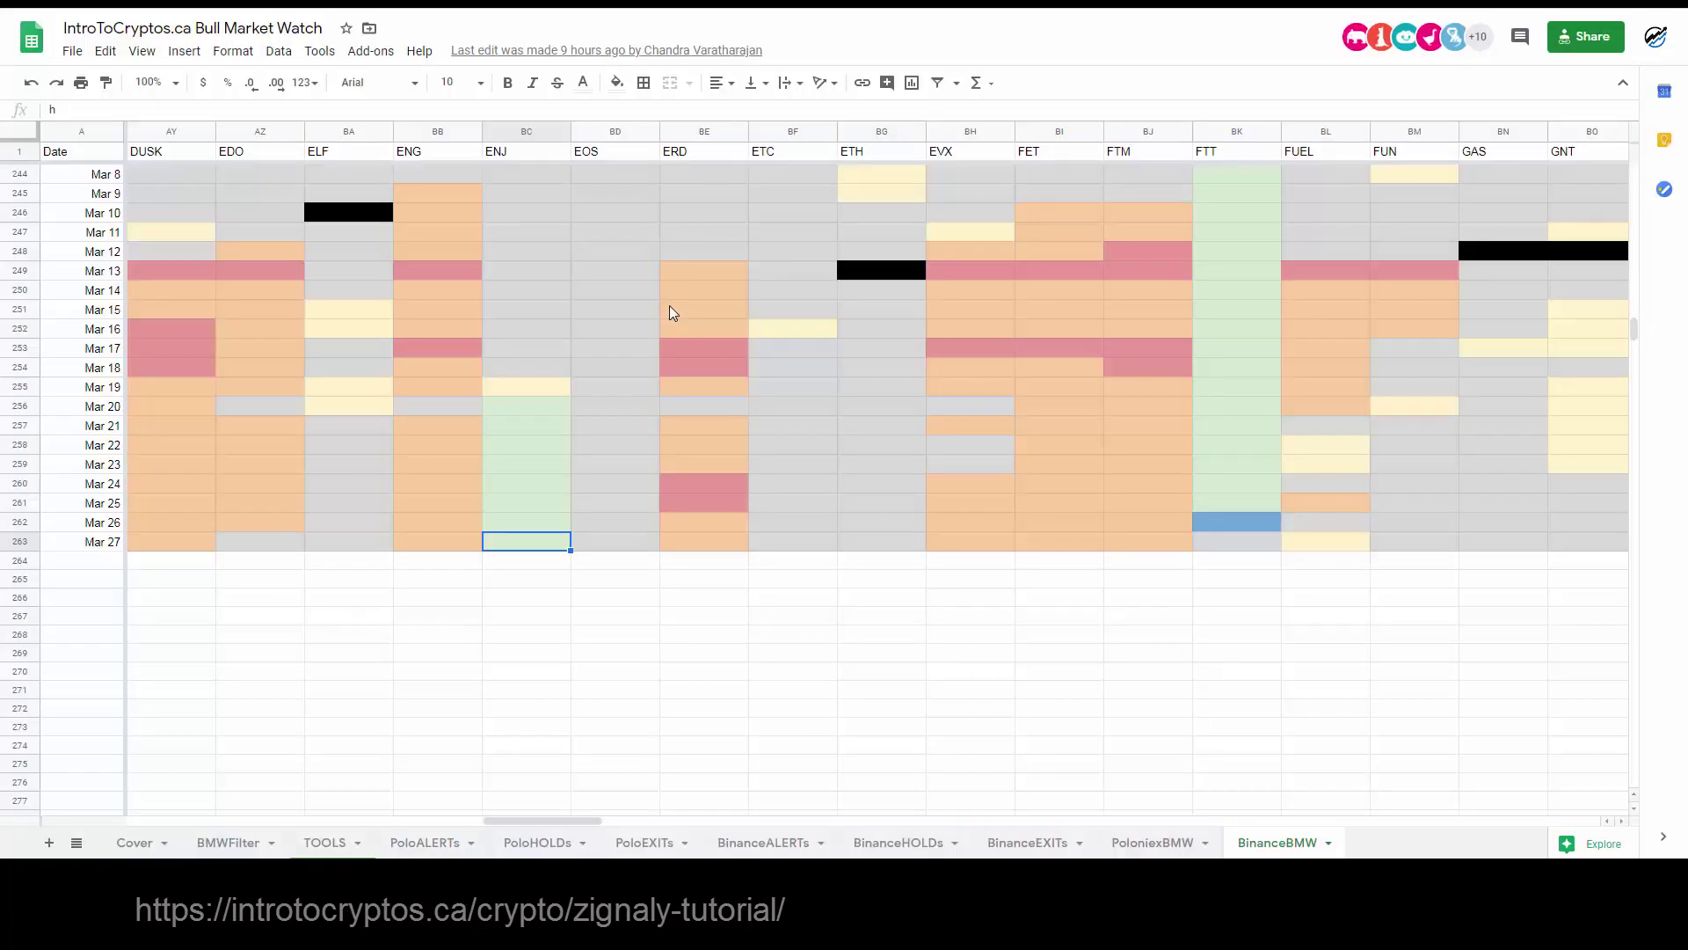
Step: Scroll to the MCO column and select CR256:CR263, ending on the Mar 27 entry
{"action": "scroll", "coordinate": [719, 328], "scroll_direction": "up", "scroll_amount": 1}
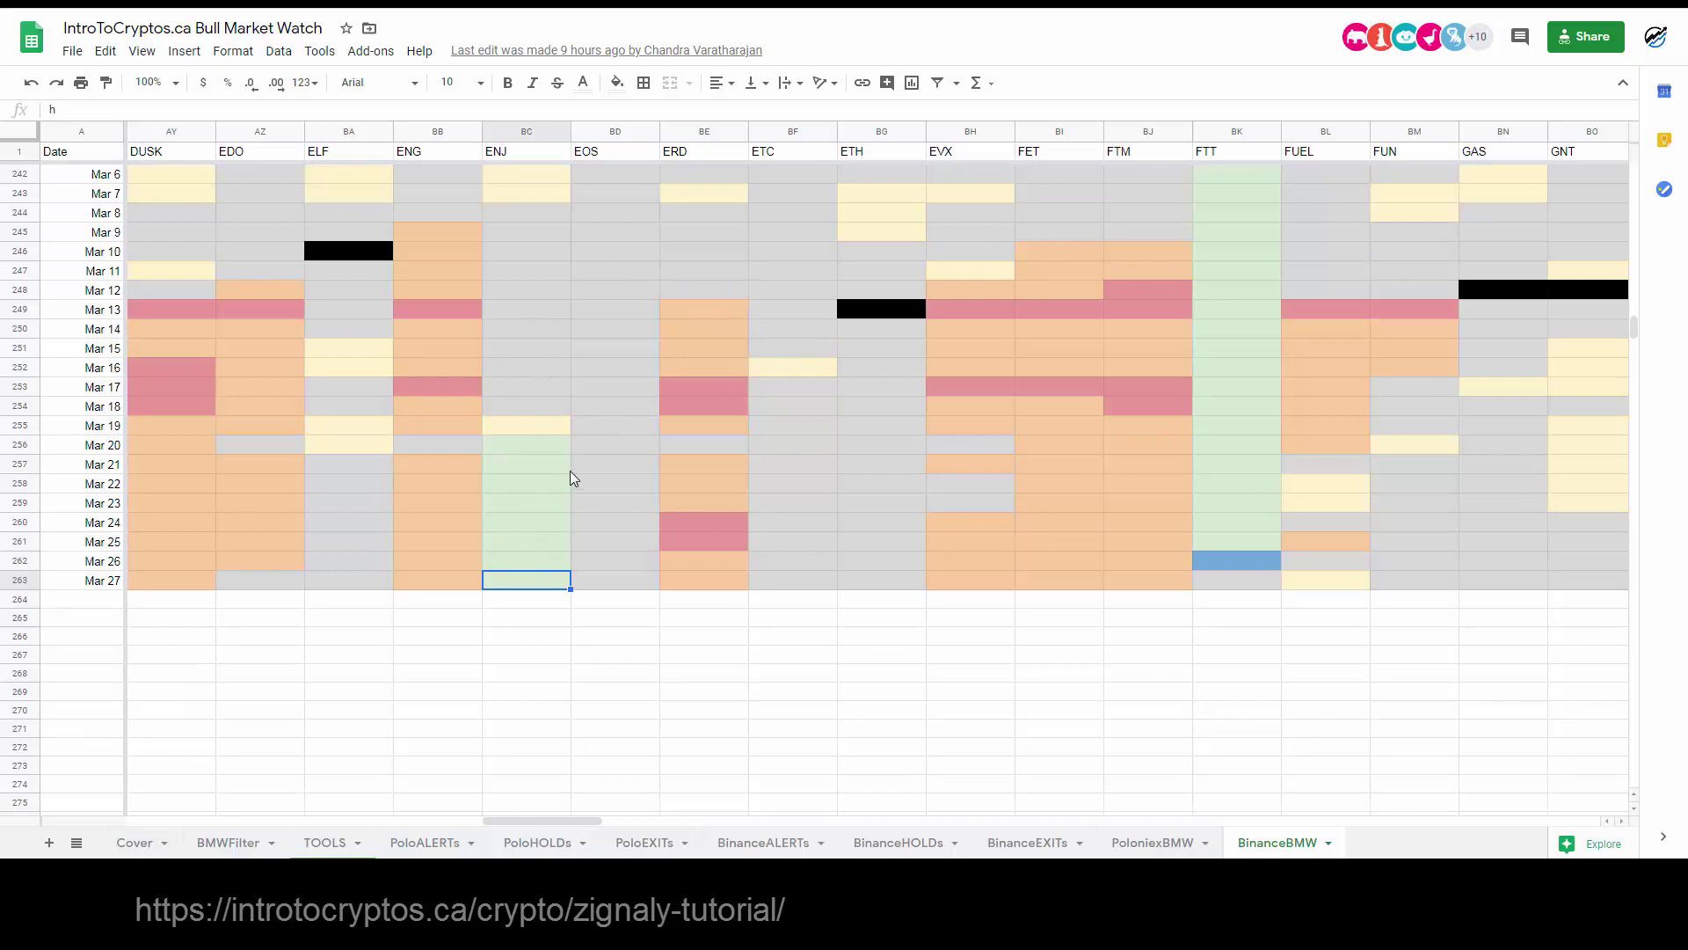
{"action": "scroll", "coordinate": [570, 472], "scroll_direction": "down", "scroll_amount": 3}
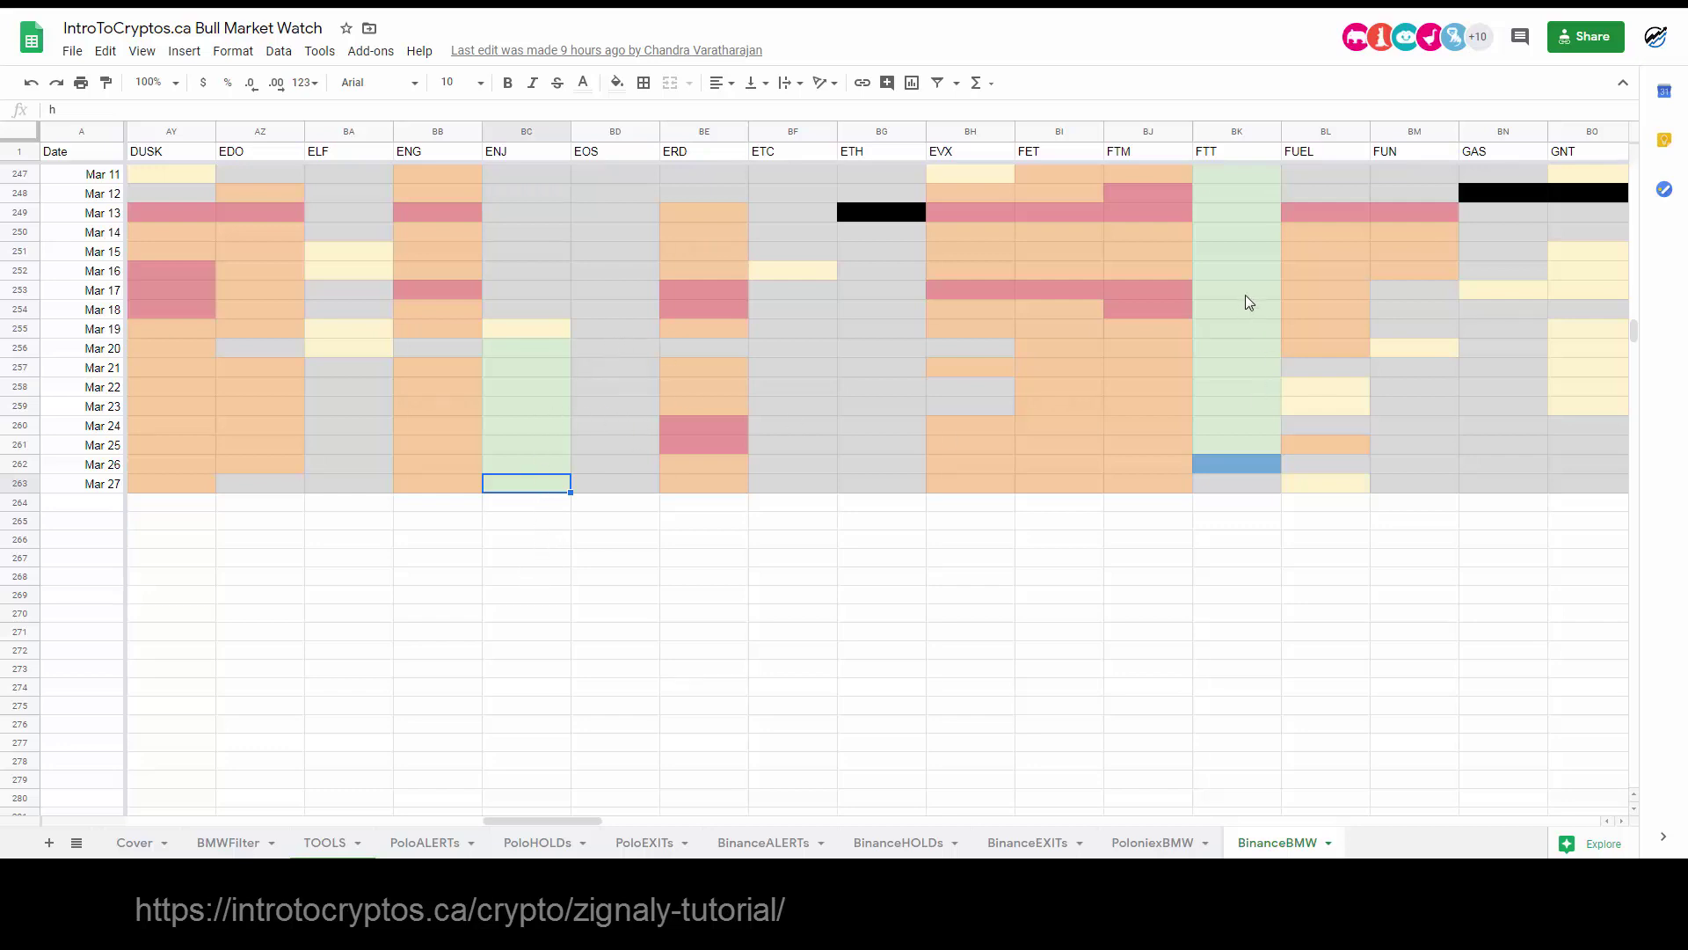
{"action": "left_click_drag", "start_coordinate": [602, 820], "coordinate": [874, 820]}
{"action": "left_click_drag", "start_coordinate": [620, 349], "coordinate": [617, 493]}
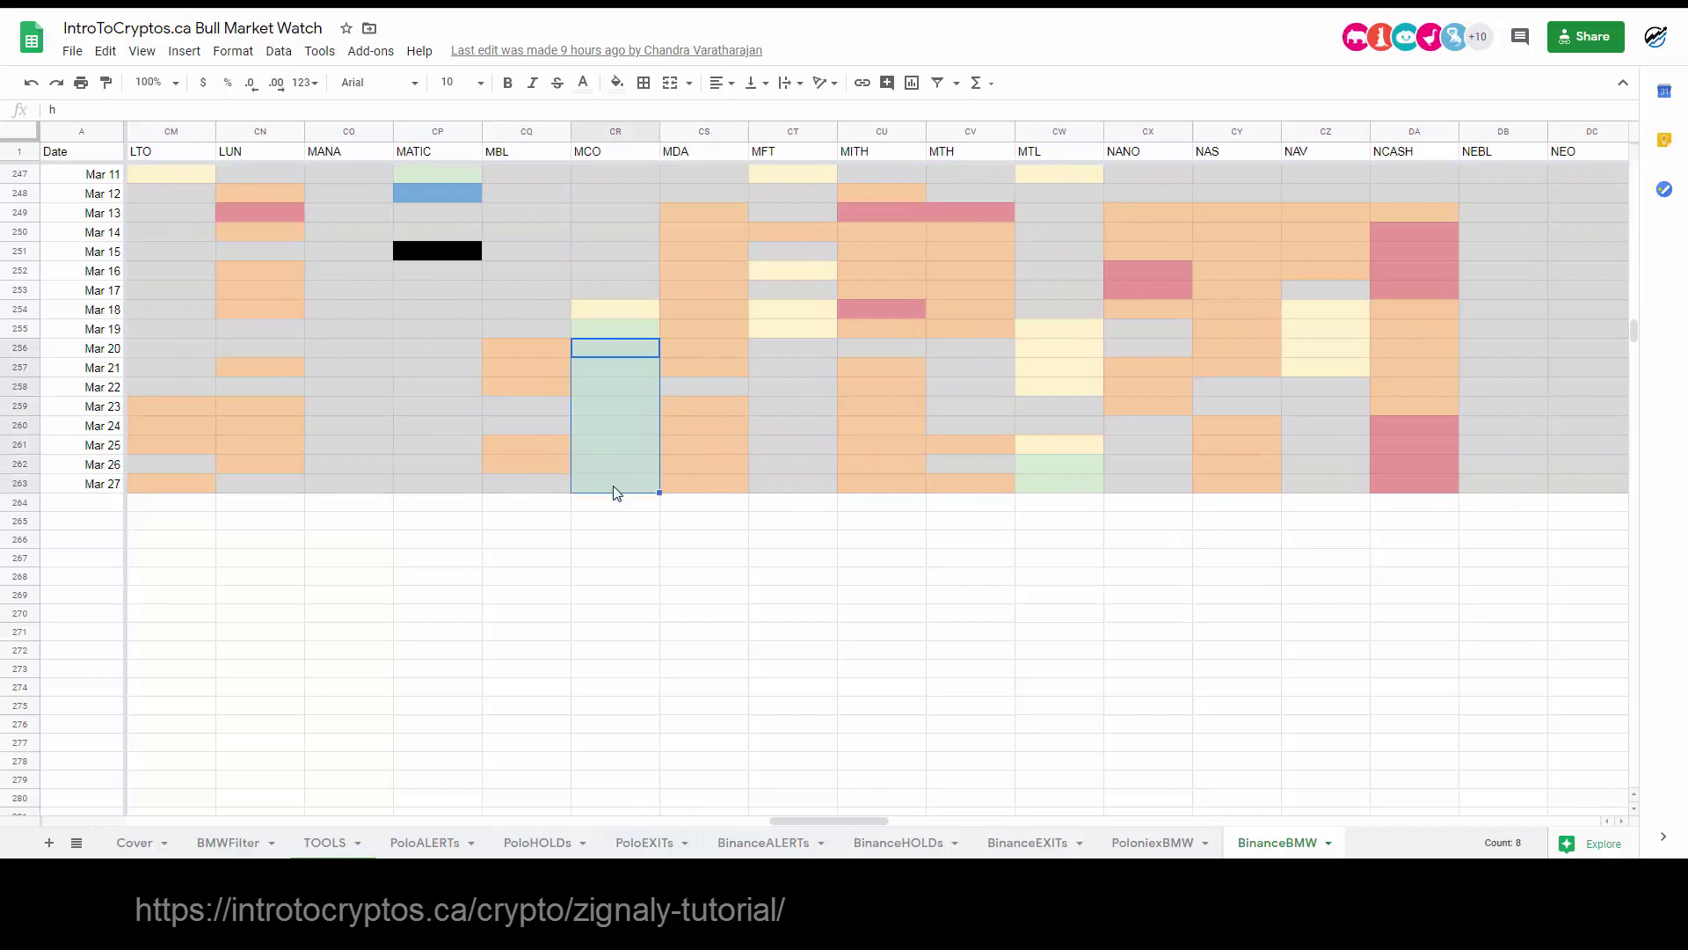
{"action": "left_click", "coordinate": [614, 489]}
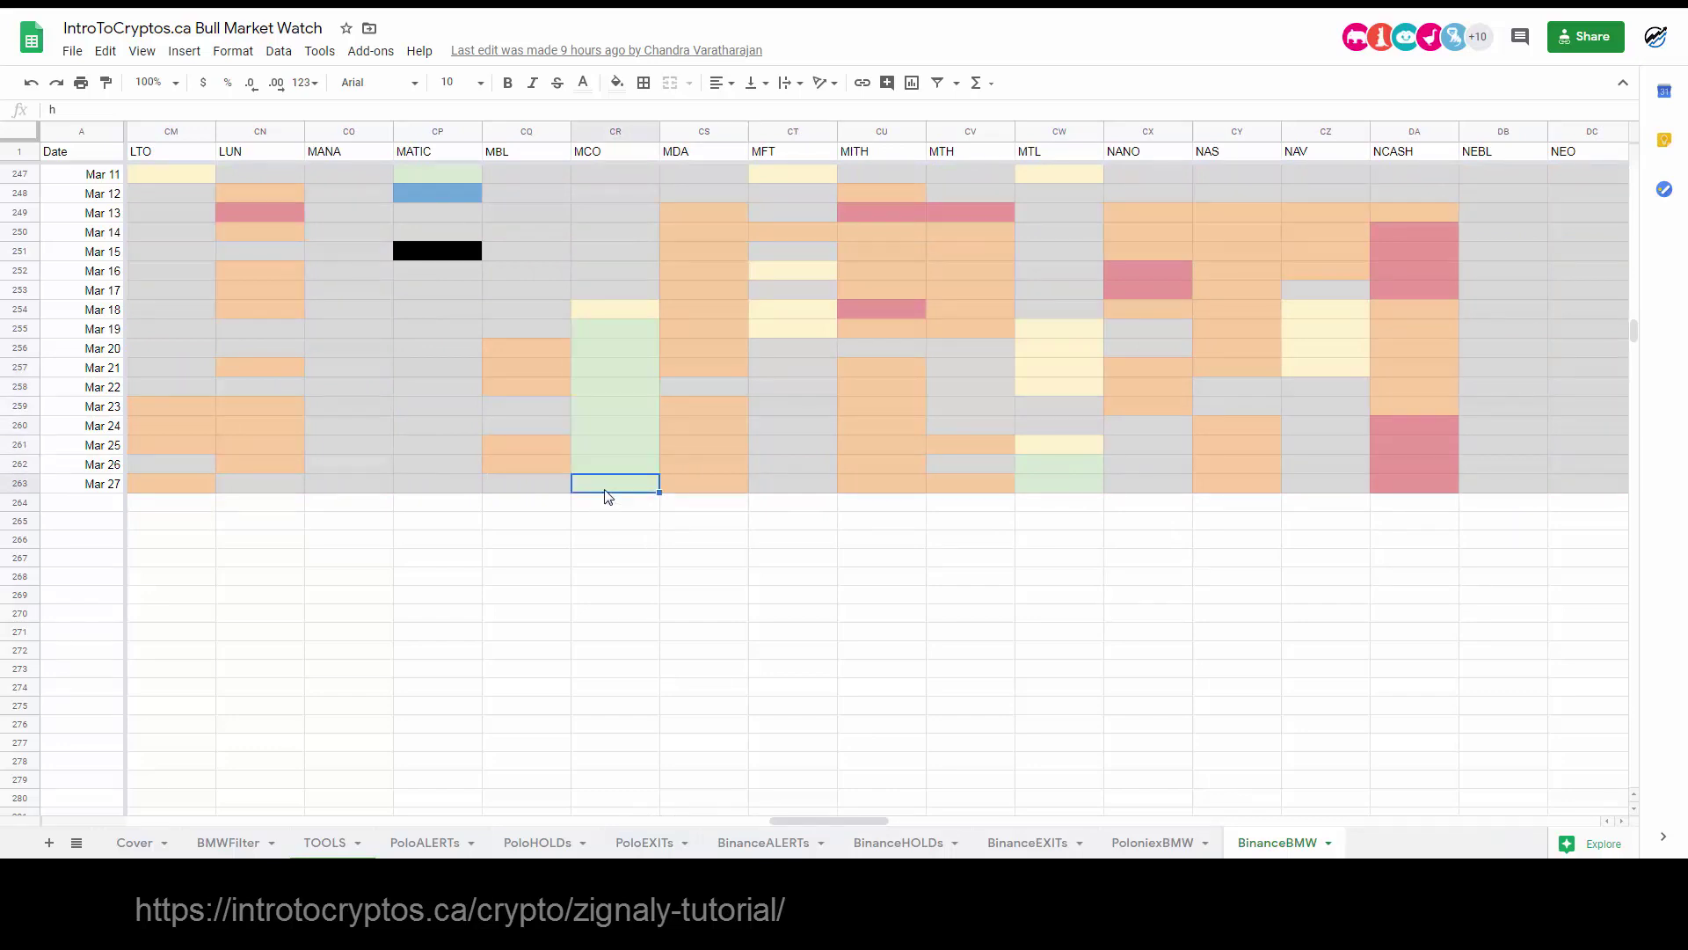